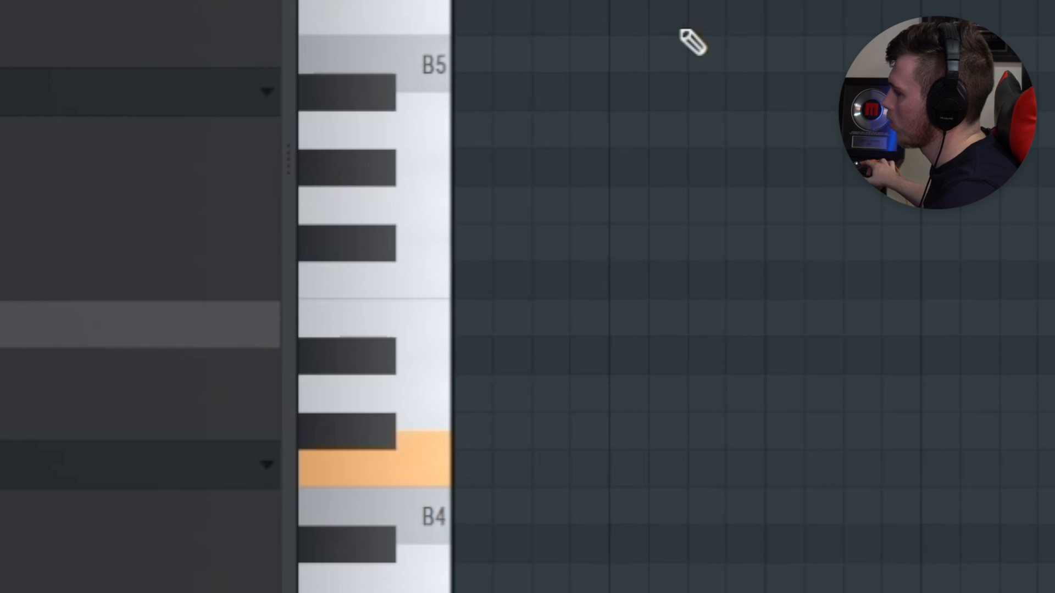
Open the piano roll's scale highlighting options.
{"action": "left_click", "coordinate": [273, 50]}
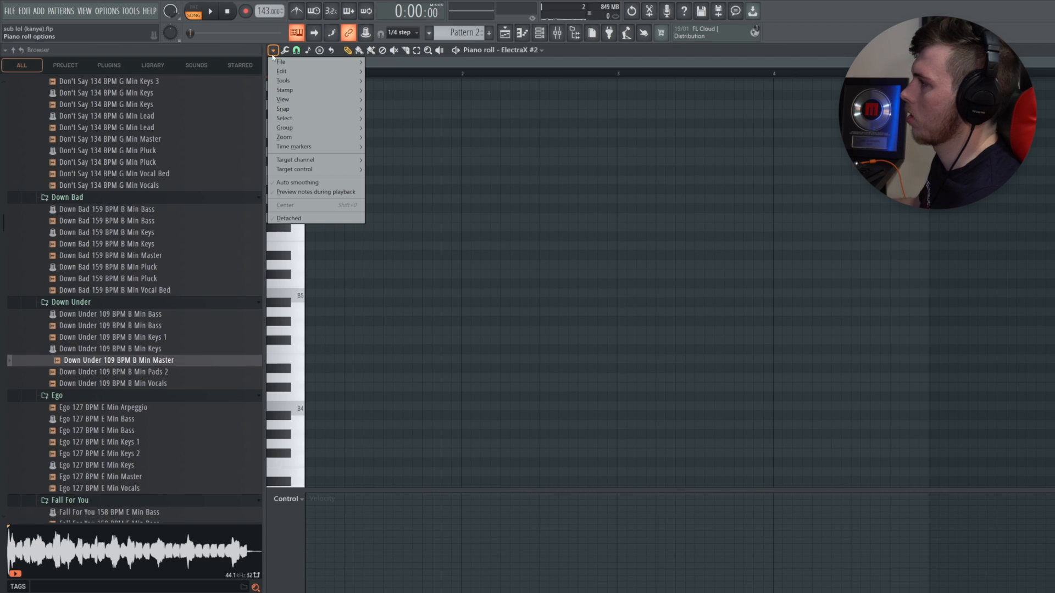
{"action": "mouse_move", "coordinate": [295, 100]}
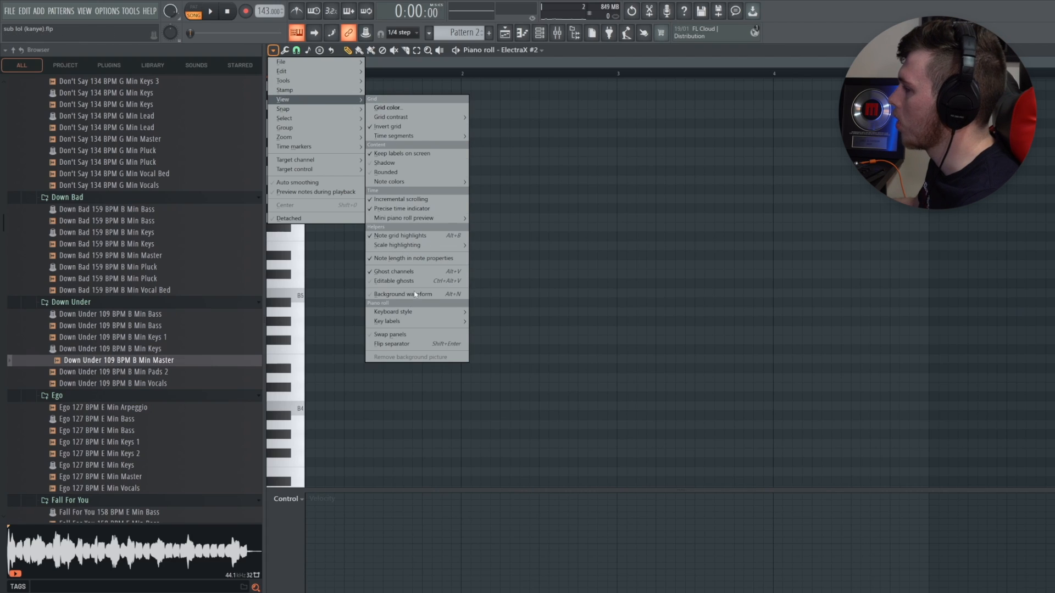
{"action": "mouse_move", "coordinate": [413, 247]}
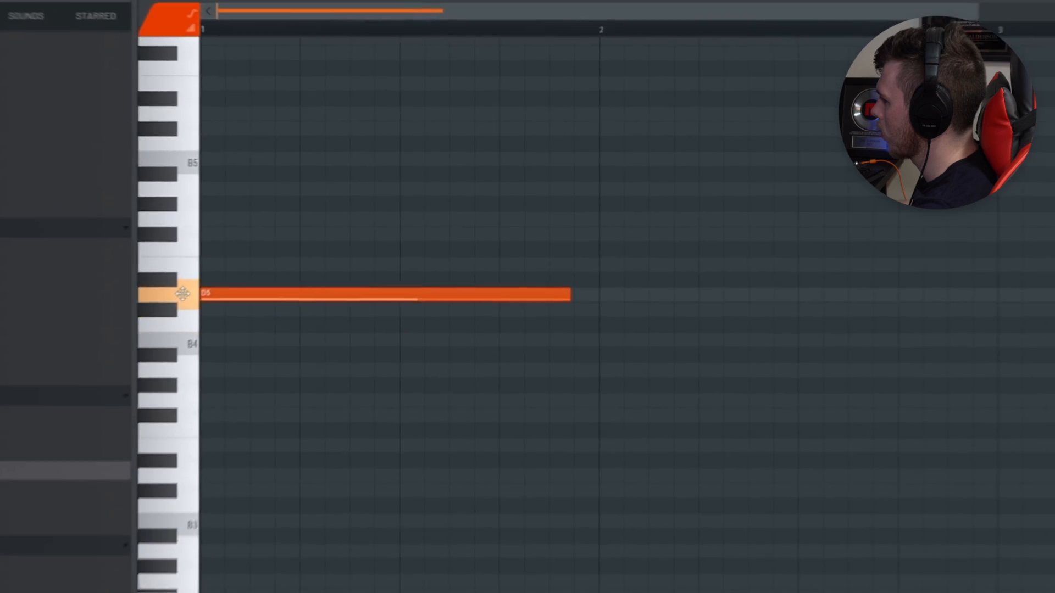
Build a chord of D5, F#5, A5, B5 and D6 at bar 1 and one of C#5, E5, G5, A5, C#6 and E6 at bar 3.
{"action": "left_click_drag", "start_coordinate": [214, 309], "coordinate": [142, 161]}
{"action": "left_click_drag", "start_coordinate": [175, 160], "coordinate": [135, 111]}
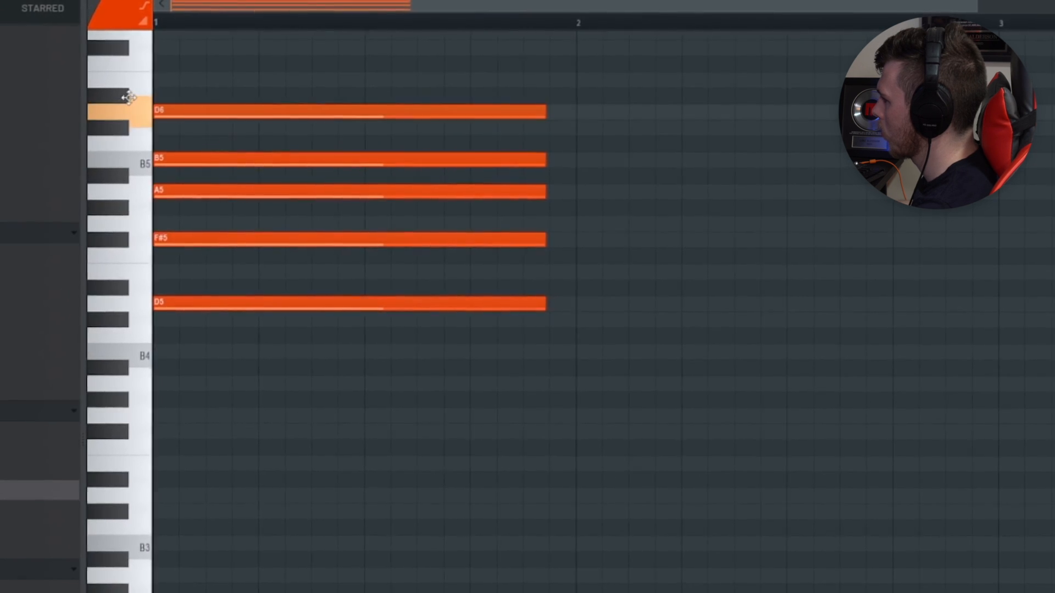
{"action": "scroll", "coordinate": [249, 237], "scroll_direction": "up", "scroll_amount": 2}
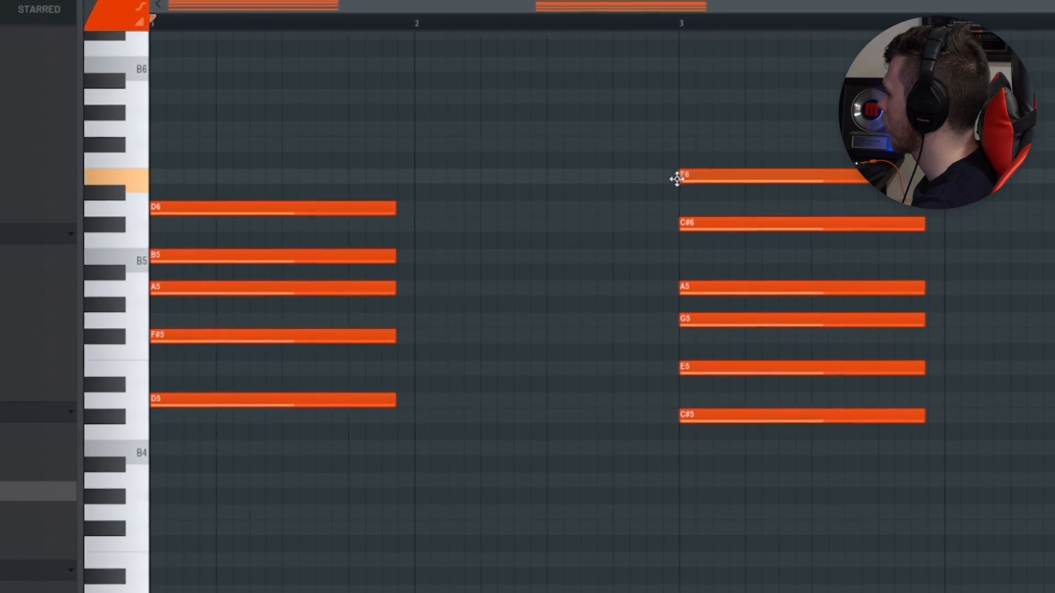
{"action": "key", "text": "space"}
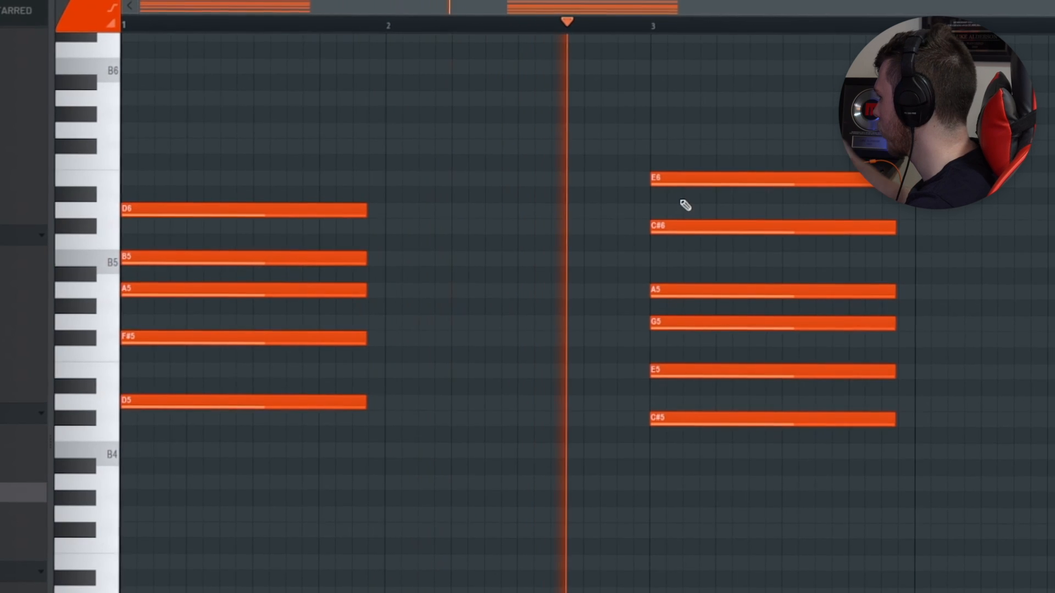
Add a chord of A4, C#5, E5, F#5 and B5 at bar 5 and one with G5, B5, D6 and F#6 at bar 7.
{"action": "scroll", "coordinate": [708, 296], "scroll_direction": "down", "scroll_amount": 1}
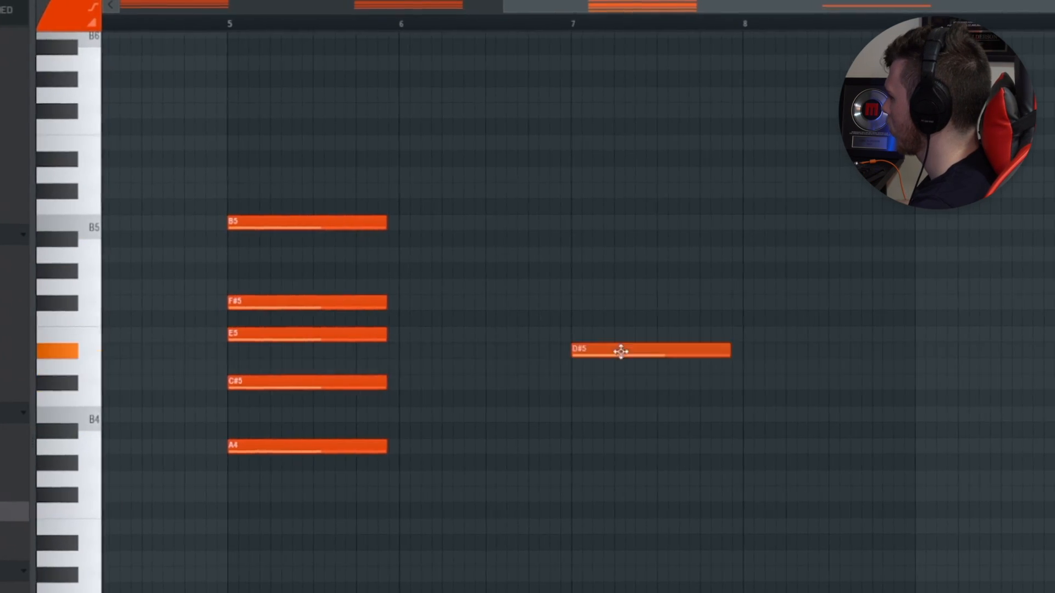
{"action": "left_click_drag", "start_coordinate": [621, 351], "coordinate": [622, 317]}
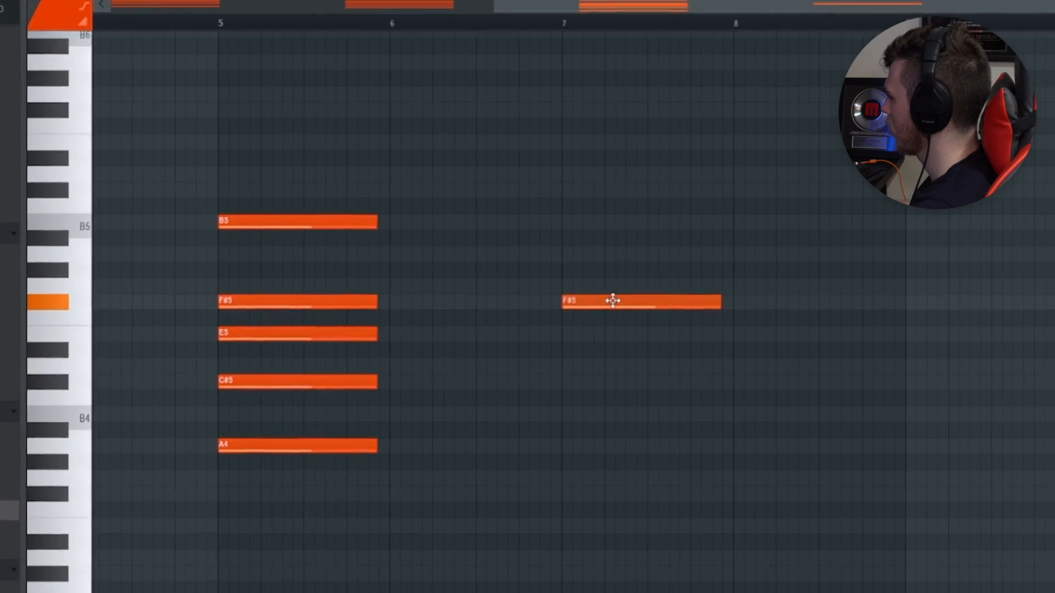
{"action": "left_click", "coordinate": [568, 173]}
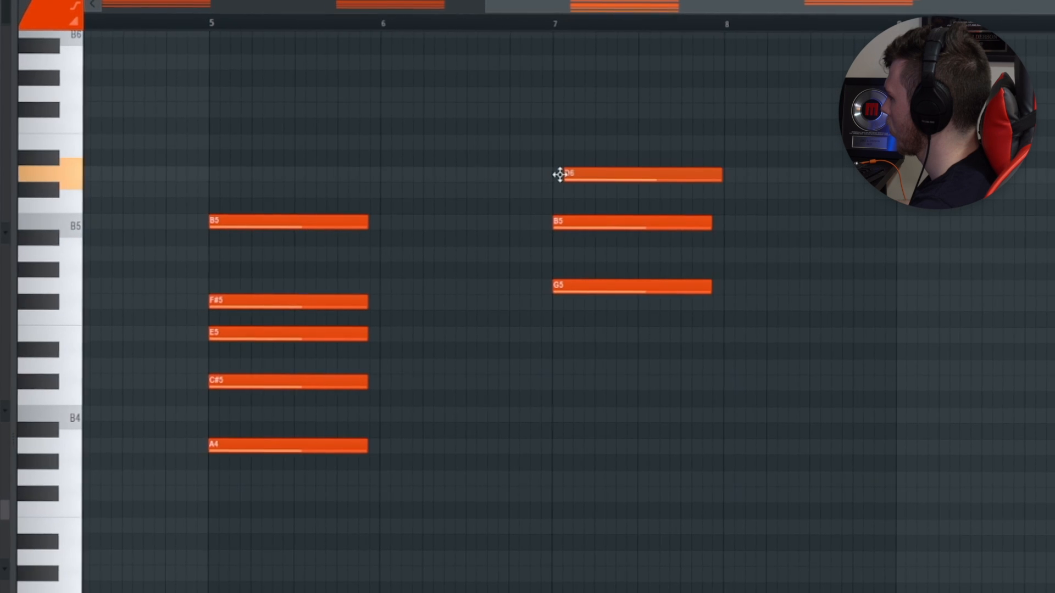
{"action": "left_click_drag", "start_coordinate": [547, 136], "coordinate": [590, 110]}
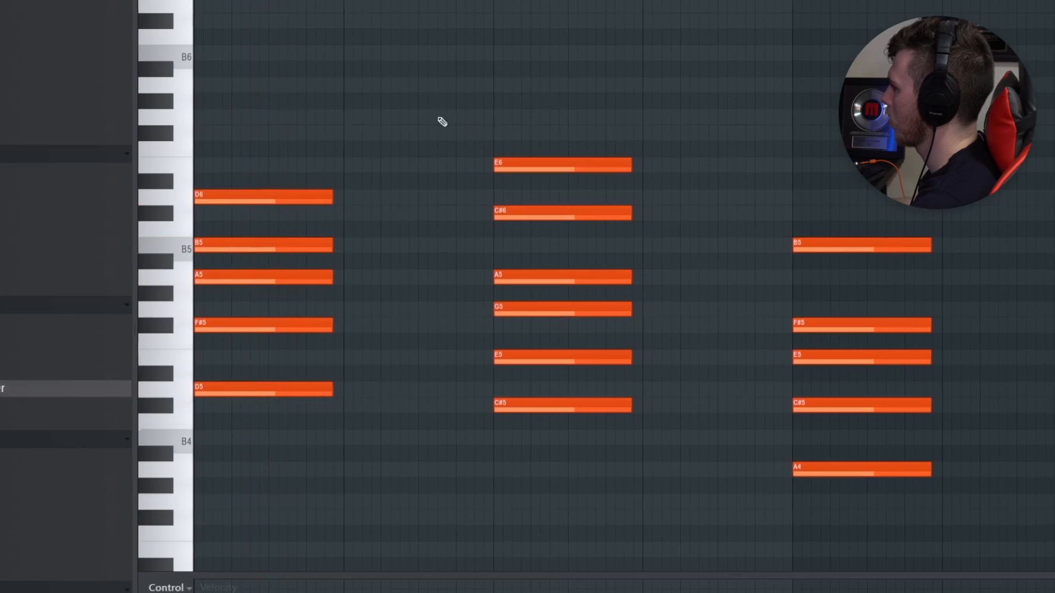
Apply quick legato to all chords and strum their note starts with the note ends preserved.
{"action": "right_click", "coordinate": [569, 113], "text": "alt"}
{"action": "right_click", "coordinate": [830, 163], "text": "alt"}
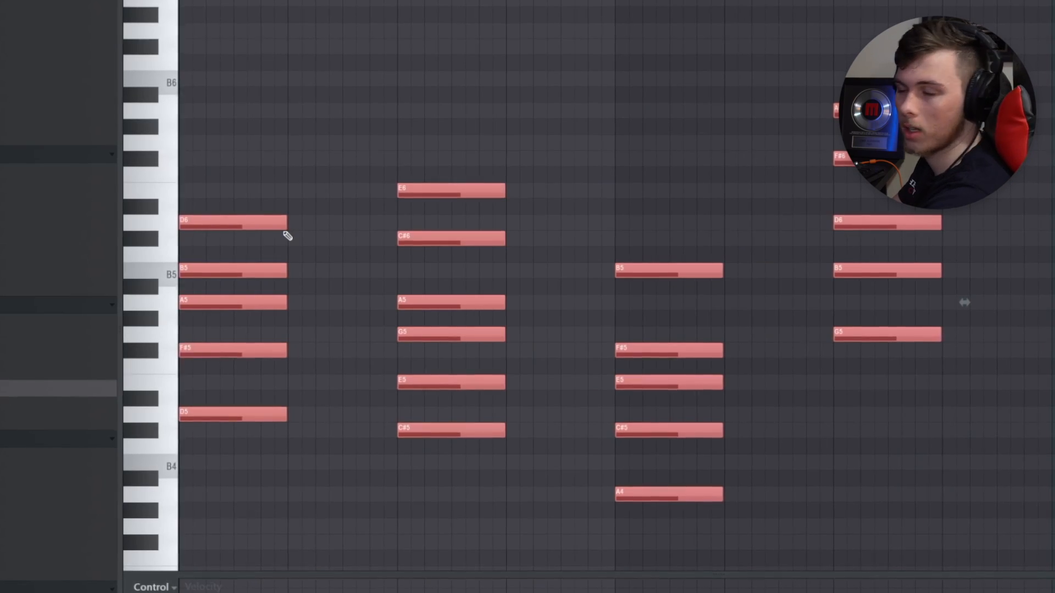
{"action": "key", "text": "ctrl+l"}
{"action": "key", "text": "alt+s"}
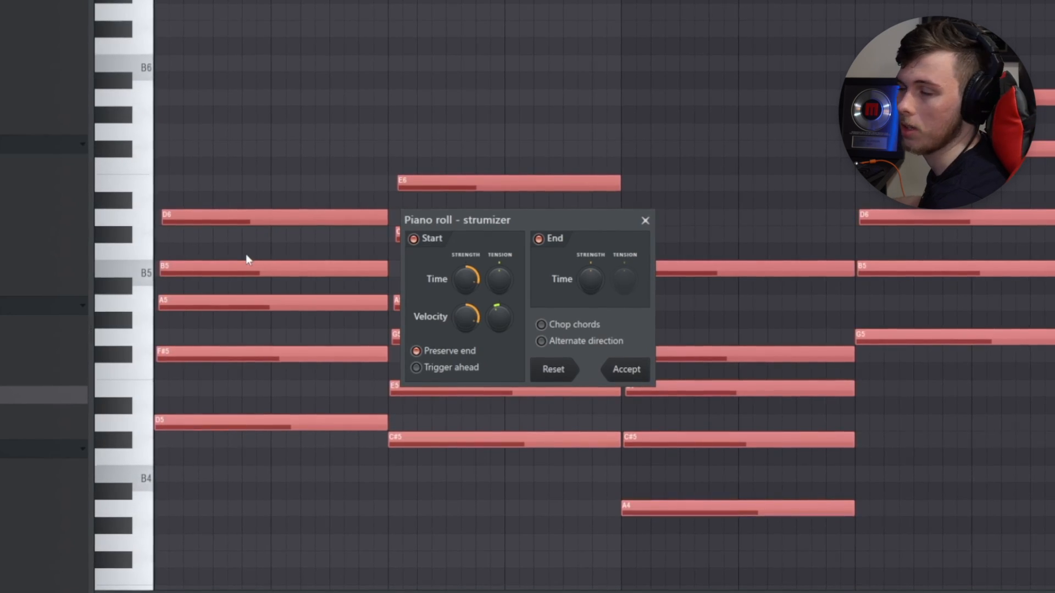
{"action": "left_click", "coordinate": [625, 371]}
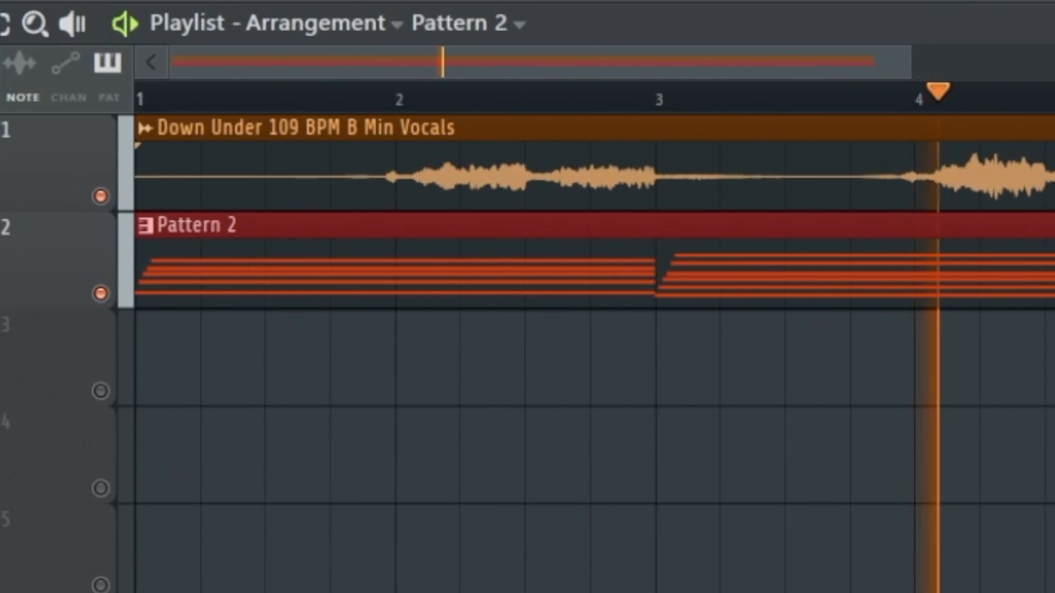
Play through the playlist arrangement to review the Down Under vocals with Pattern 2 and the Pattern 1 clip on Track 3.
{"action": "scroll", "coordinate": [1009, 580], "scroll_direction": "down", "scroll_amount": 1}
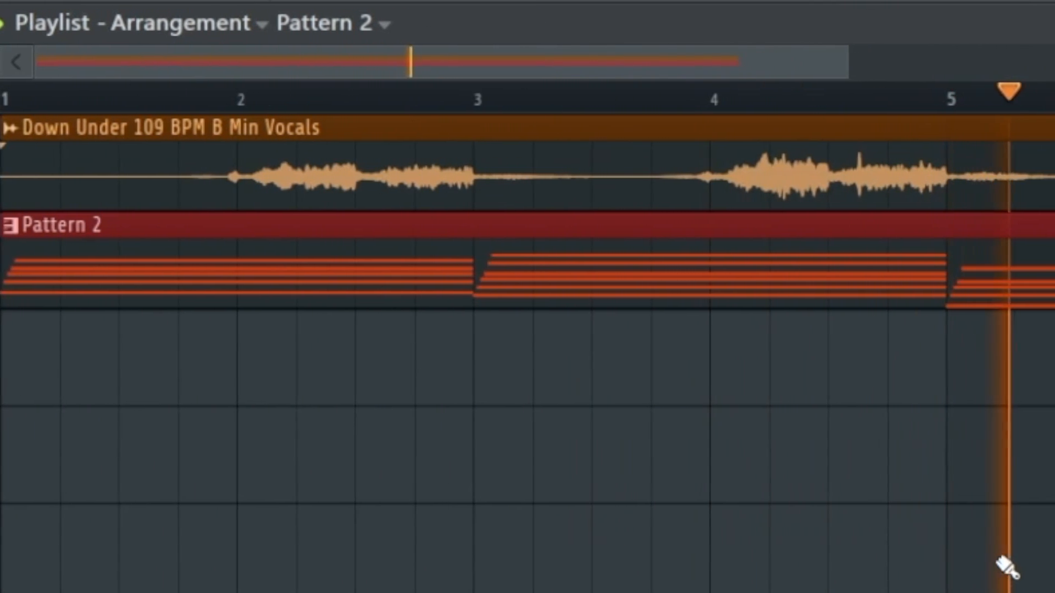
{"action": "scroll", "coordinate": [1007, 566], "scroll_direction": "down", "scroll_amount": 2}
{"action": "scroll", "coordinate": [932, 558], "scroll_direction": "down", "scroll_amount": 1}
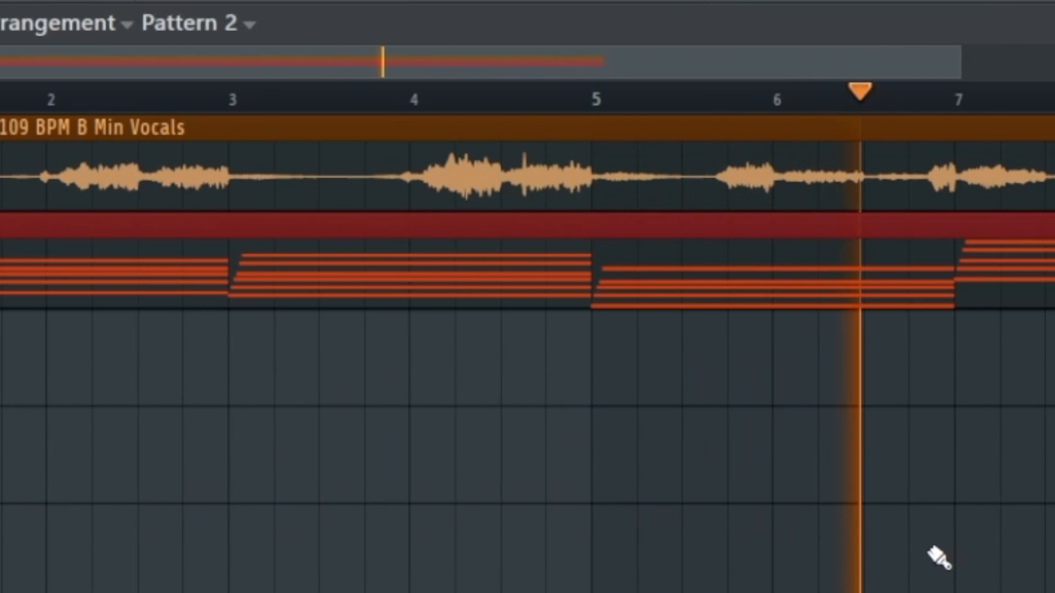
{"action": "scroll", "coordinate": [992, 572], "scroll_direction": "up", "scroll_amount": 3}
{"action": "scroll", "coordinate": [878, 590], "scroll_direction": "down", "scroll_amount": 6}
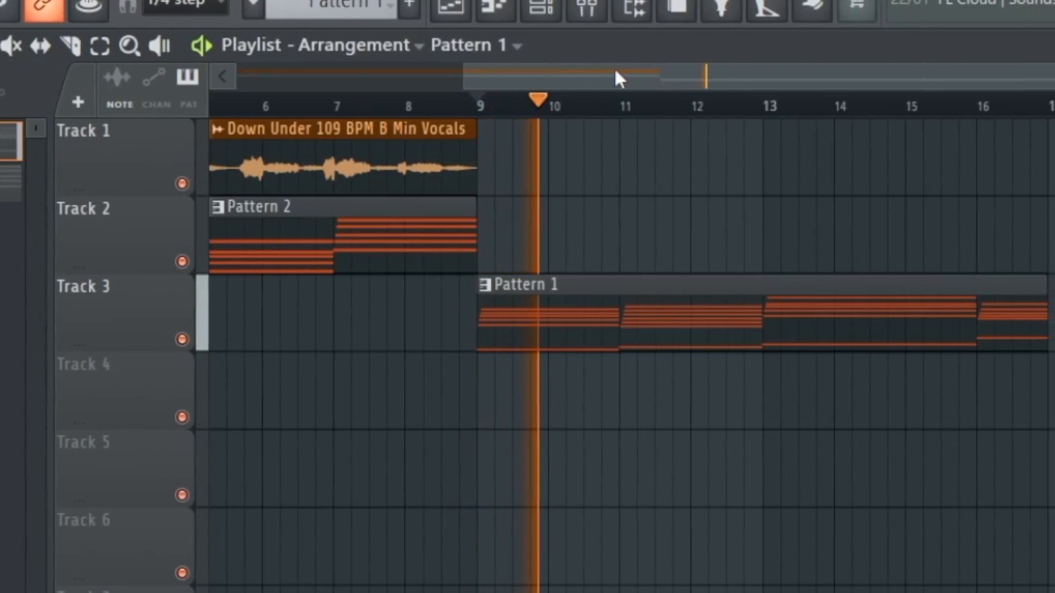
{"action": "scroll", "coordinate": [639, 212], "scroll_direction": "down", "scroll_amount": 1}
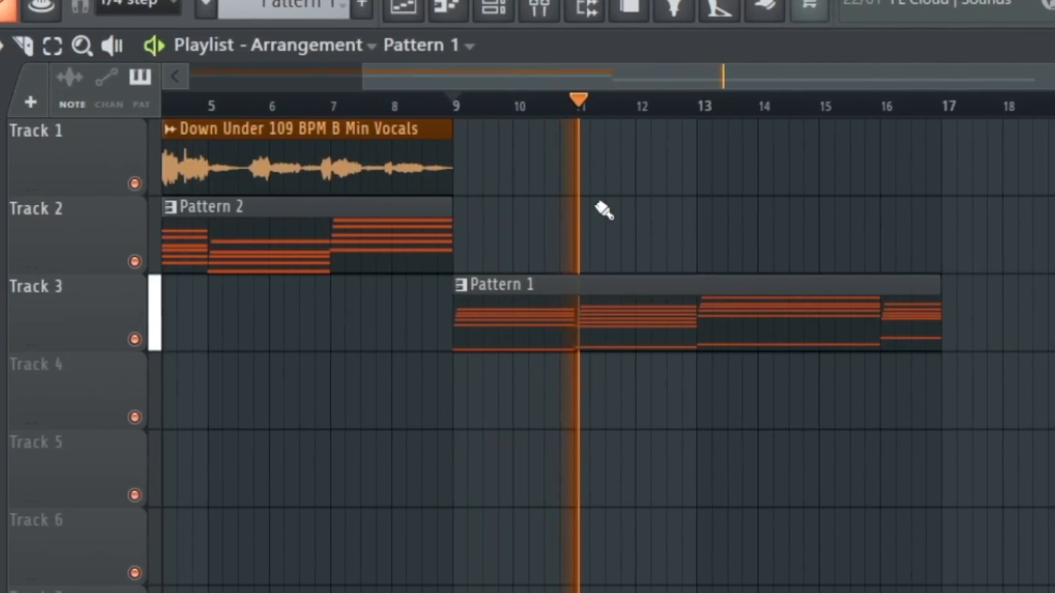
{"action": "scroll", "coordinate": [639, 211], "scroll_direction": "up", "scroll_amount": 4}
{"action": "left_click_drag", "start_coordinate": [635, 206], "coordinate": [610, 204]}
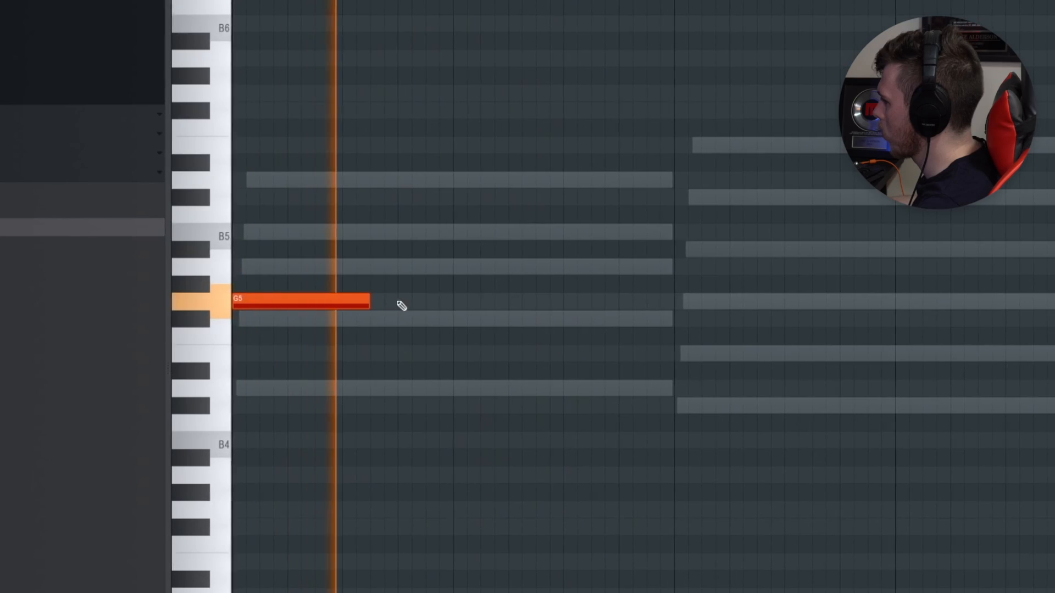
Add two more G5 notes across bars 1 and 2 and two E5 notes from bar 3 over the ghost chords.
{"action": "left_click", "coordinate": [400, 304]}
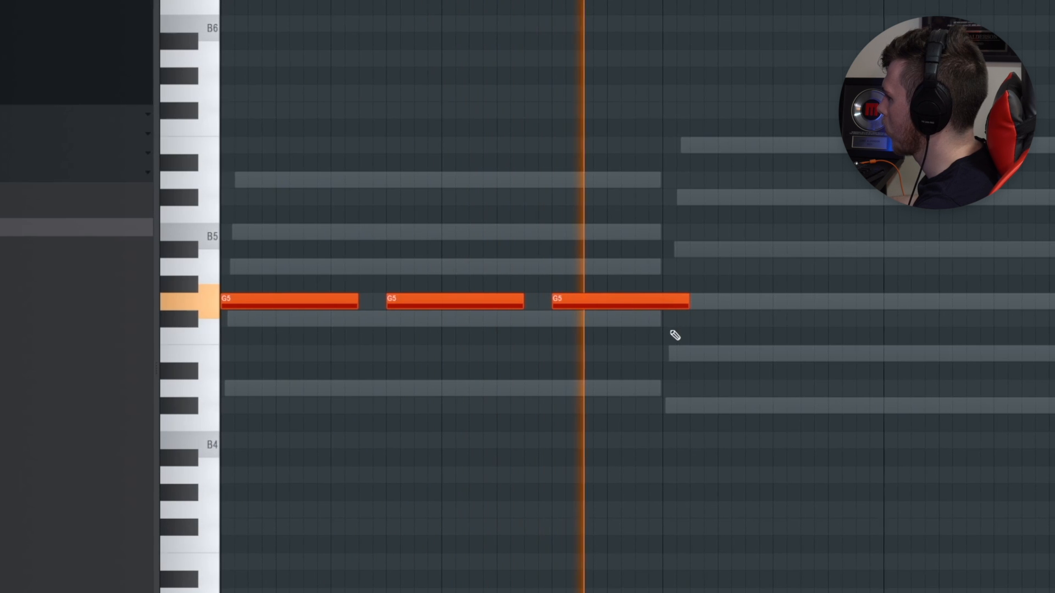
{"action": "left_click_drag", "start_coordinate": [675, 335], "coordinate": [678, 360]}
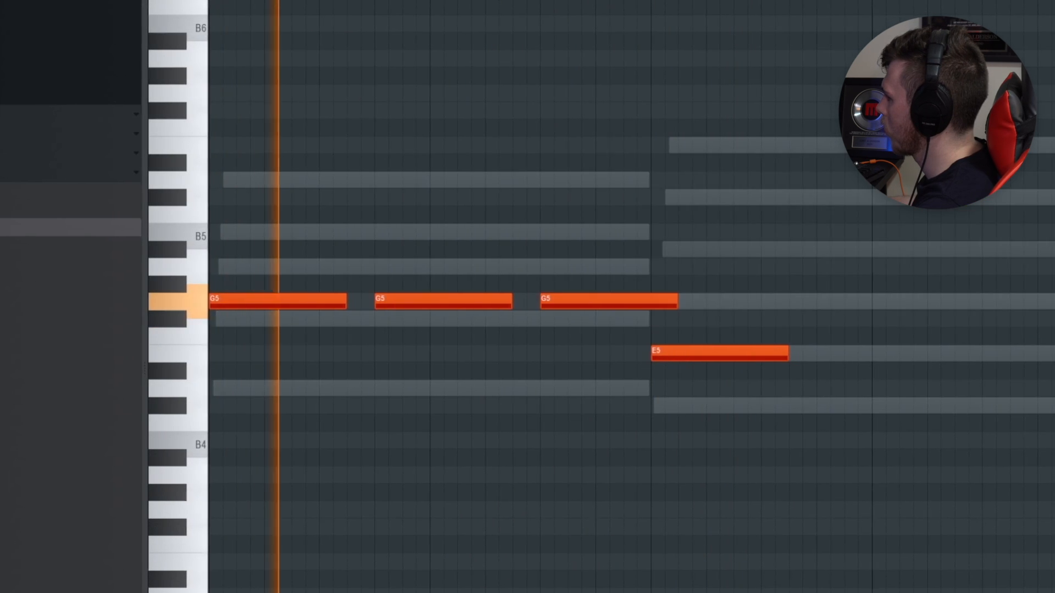
{"action": "left_click_drag", "start_coordinate": [714, 292], "coordinate": [542, 274]}
{"action": "scroll", "coordinate": [543, 286], "scroll_direction": "down", "scroll_amount": 2}
{"action": "scroll", "coordinate": [542, 289], "scroll_direction": "down", "scroll_amount": 1}
{"action": "left_click", "coordinate": [583, 337]}
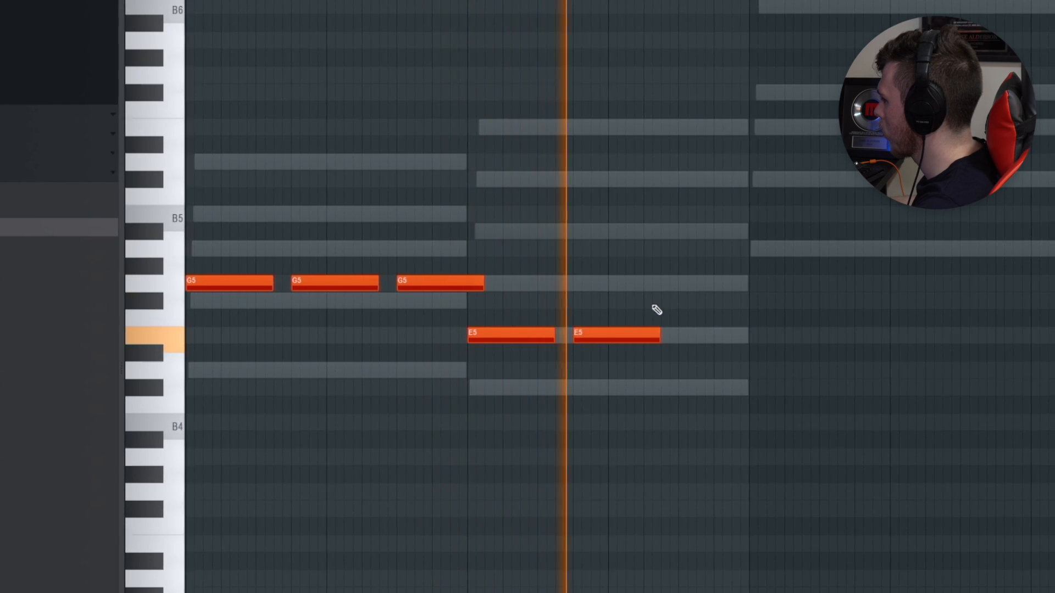
{"action": "scroll", "coordinate": [571, 249], "scroll_direction": "up", "scroll_amount": 2}
{"action": "left_click_drag", "start_coordinate": [572, 233], "coordinate": [593, 257]}
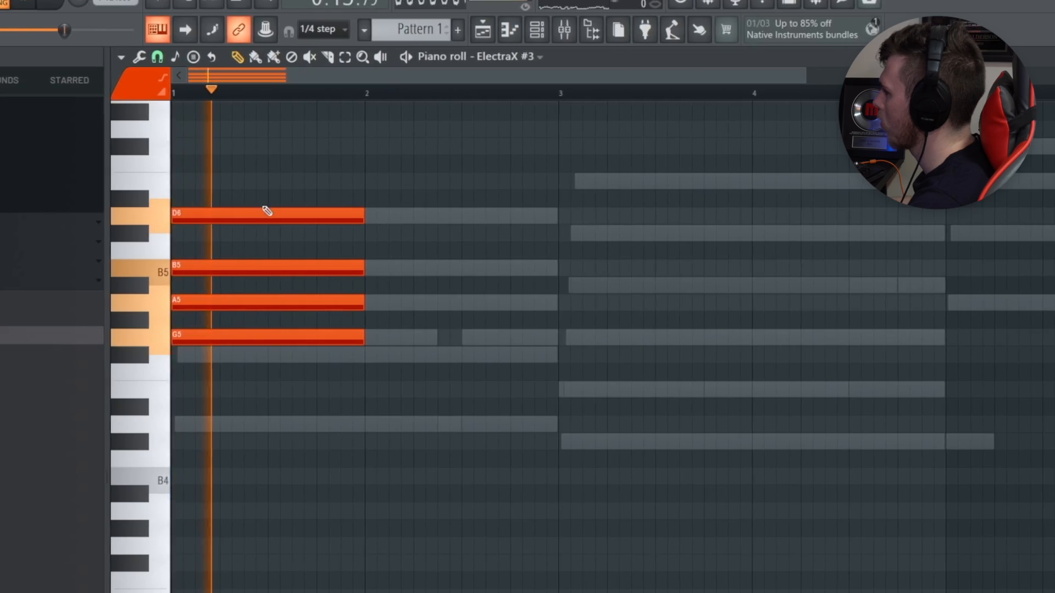
Draw a one-bar chord of G5, A#5, C#6 and E6 at bar 3 for ElectraX #3.
{"action": "scroll", "coordinate": [269, 220], "scroll_direction": "down", "scroll_amount": 2}
{"action": "left_click", "coordinate": [418, 337]}
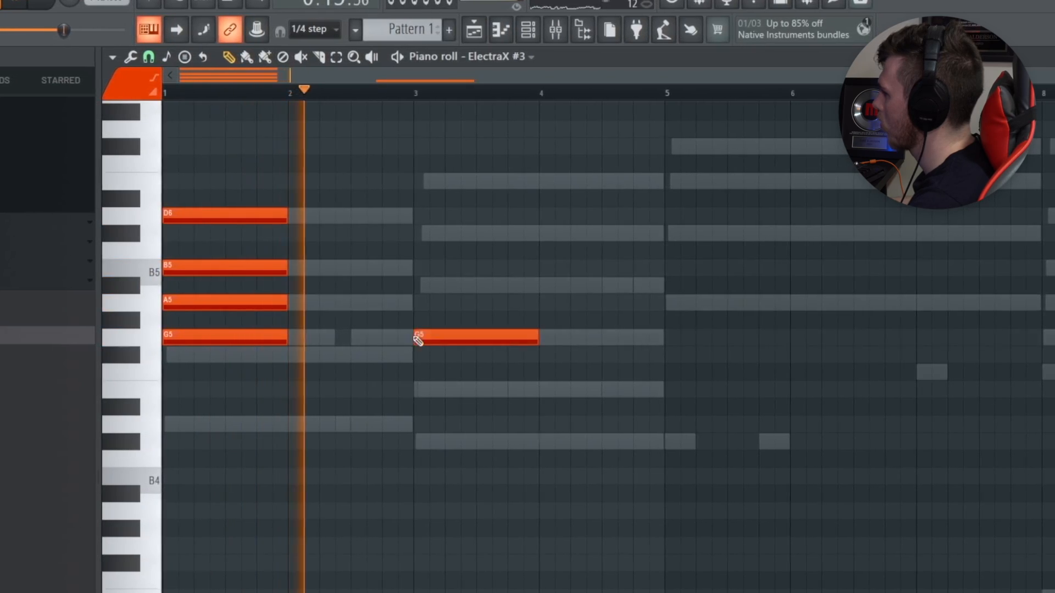
{"action": "left_click", "coordinate": [418, 283]}
{"action": "left_click", "coordinate": [417, 232]}
{"action": "left_click", "coordinate": [419, 181]}
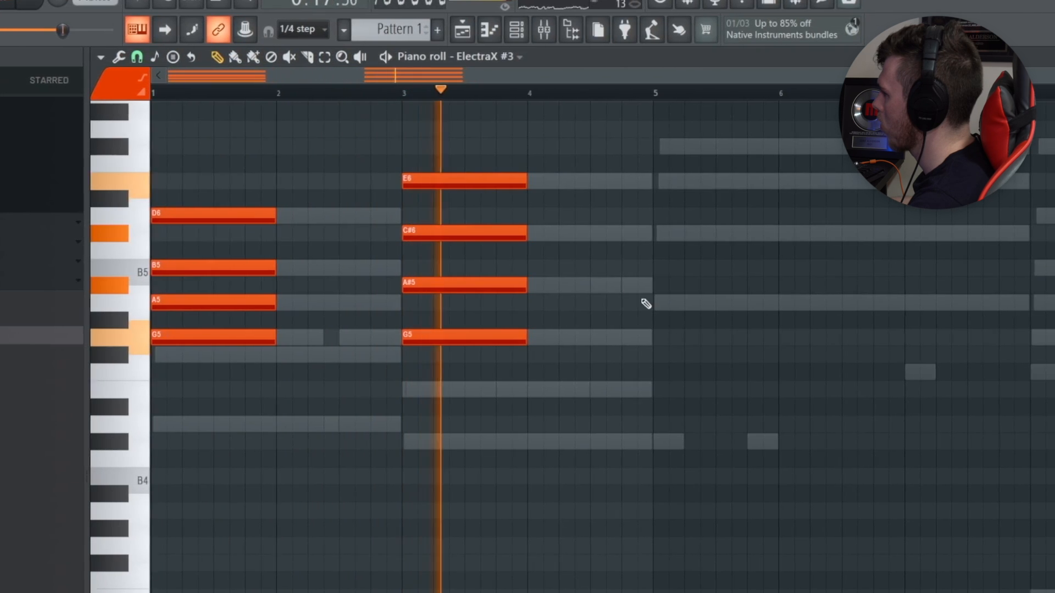
Draw a one-bar chord of A5, C#6, E6 and F#6 at bar 5 for ElectraX #3.
{"action": "left_click", "coordinate": [649, 147]}
{"action": "scroll", "coordinate": [714, 226], "scroll_direction": "down", "scroll_amount": 2}
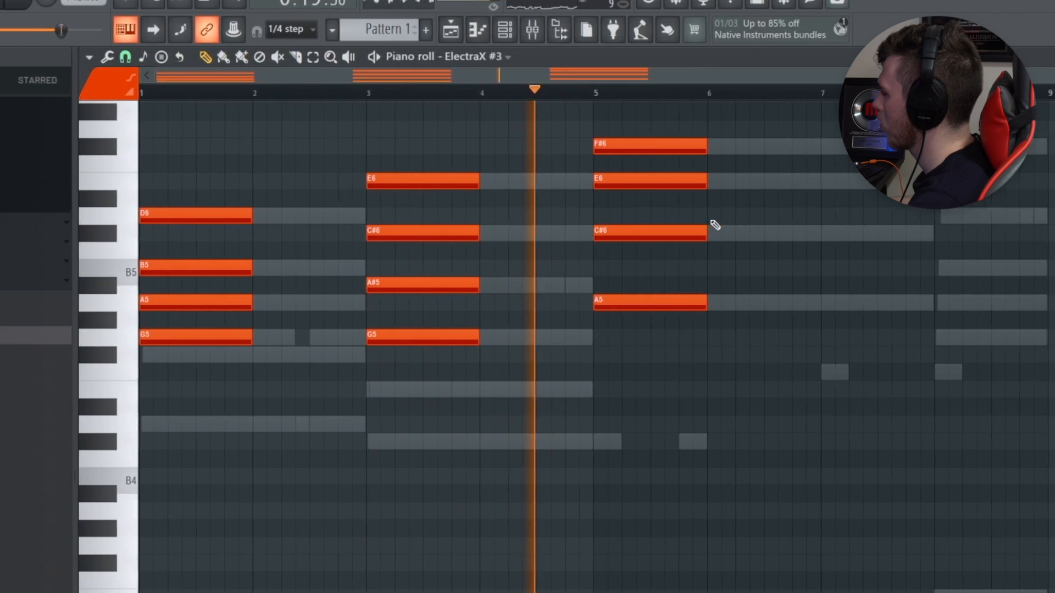
{"action": "scroll", "coordinate": [853, 324], "scroll_direction": "up", "scroll_amount": 2}
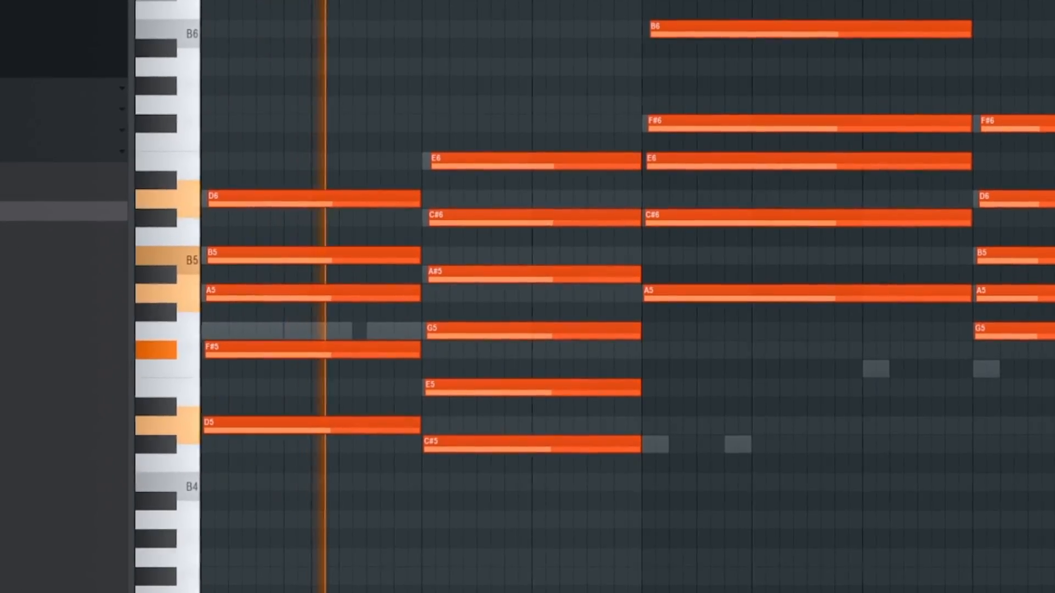
Play through the short-note melody line to examine how it sits against the ghost chords through its final notes.
{"action": "key", "text": "F6"}
{"action": "left_click_drag", "start_coordinate": [808, 88], "coordinate": [852, 73]}
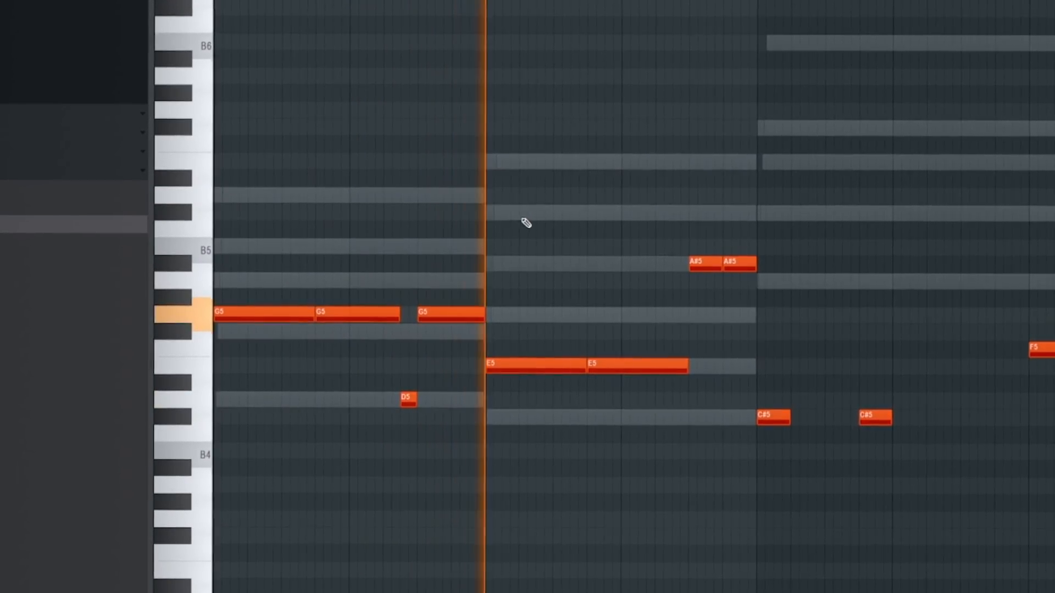
{"action": "left_click_drag", "start_coordinate": [426, 189], "coordinate": [670, 183]}
{"action": "scroll", "coordinate": [674, 186], "scroll_direction": "down", "scroll_amount": 1}
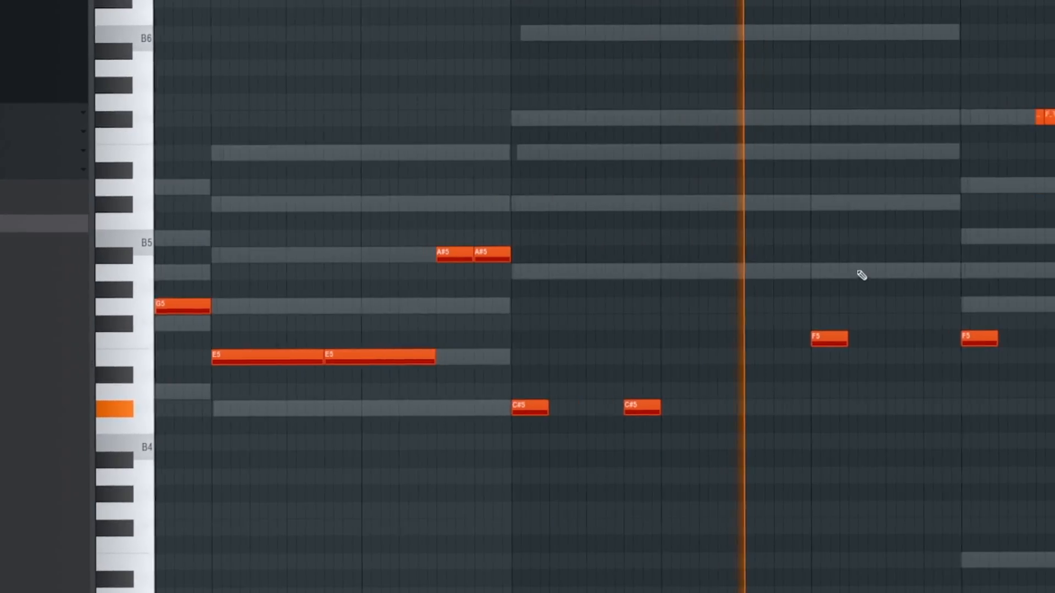
{"action": "left_click_drag", "start_coordinate": [856, 273], "coordinate": [575, 290]}
{"action": "left_click_drag", "start_coordinate": [789, 306], "coordinate": [679, 314]}
{"action": "scroll", "coordinate": [679, 315], "scroll_direction": "down", "scroll_amount": 2}
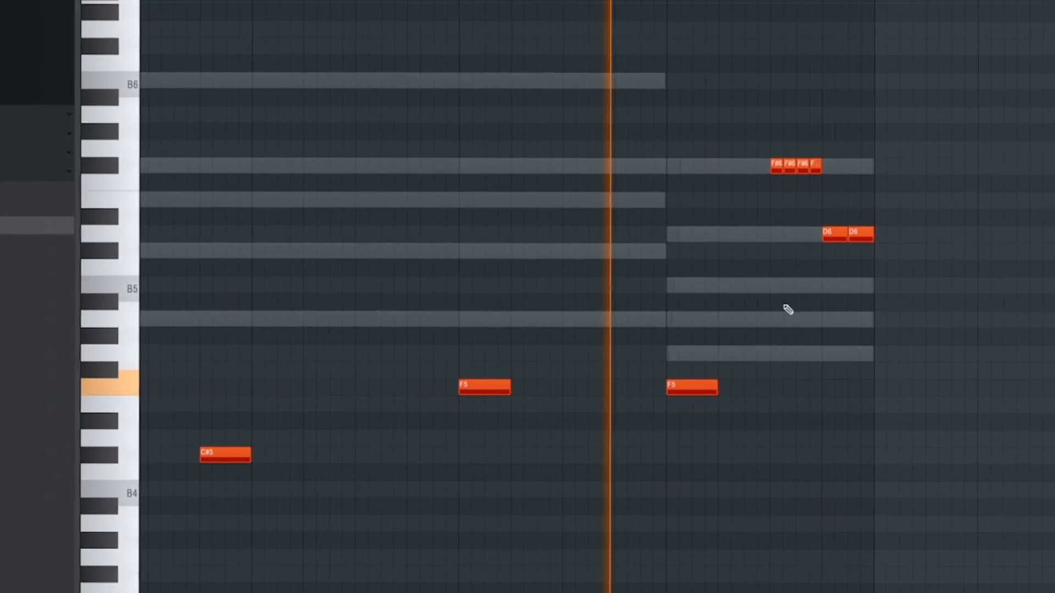
{"action": "left_click_drag", "start_coordinate": [788, 310], "coordinate": [691, 327]}
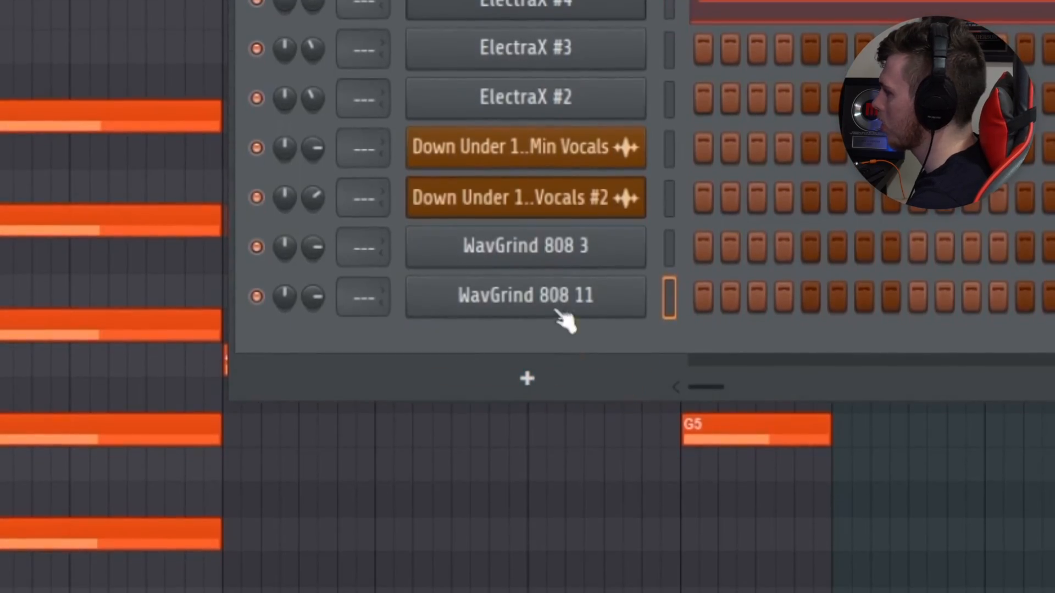
Enable Cut itself for the WavGrind 808 11 channel.
{"action": "right_click", "coordinate": [558, 312]}
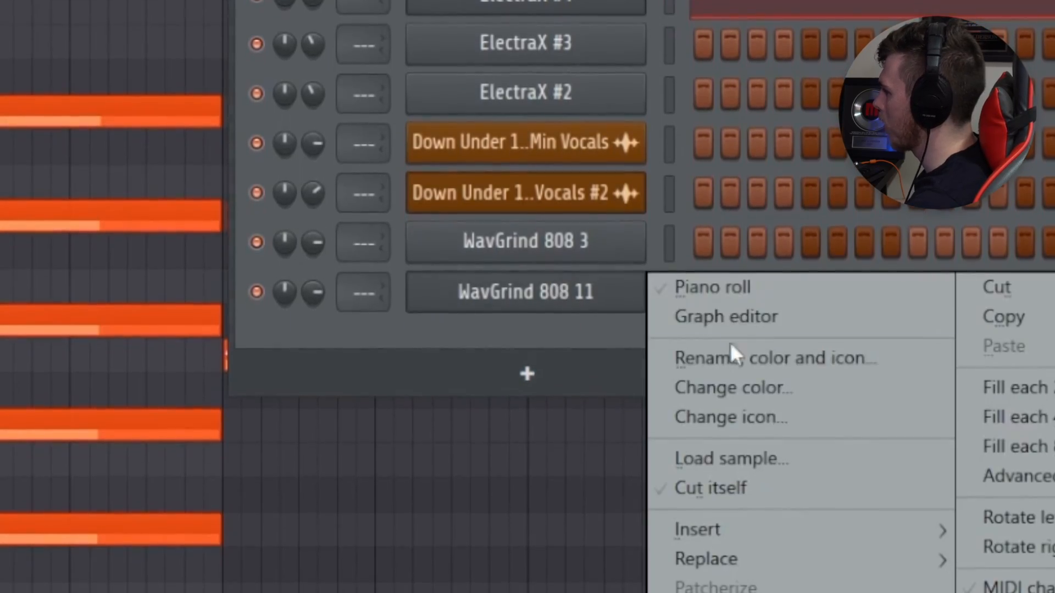
{"action": "left_click", "coordinate": [756, 481]}
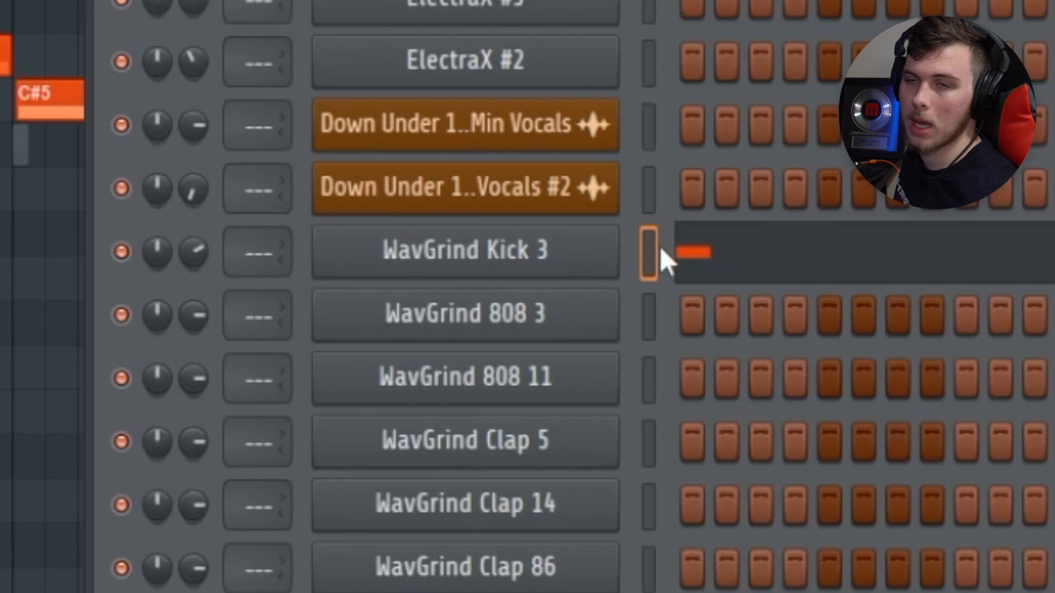
Add C5 notes to WavGrind Hi hat 29 on the extra hat near the end of bar 1 and the second hat of bar 2.
{"action": "key", "text": "Down"}
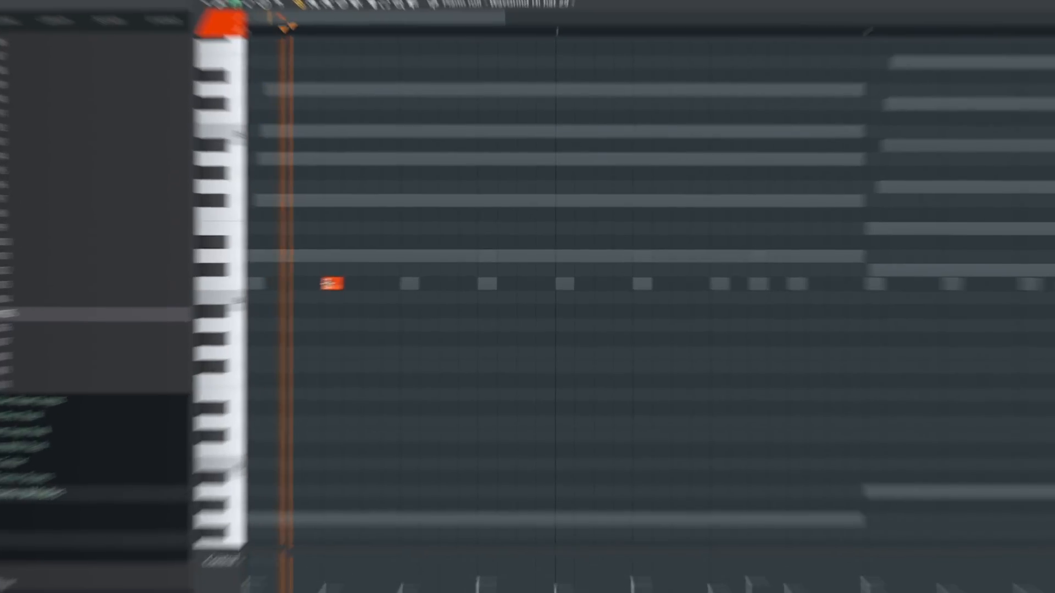
{"action": "scroll", "coordinate": [598, 312], "scroll_direction": "up", "scroll_amount": 2}
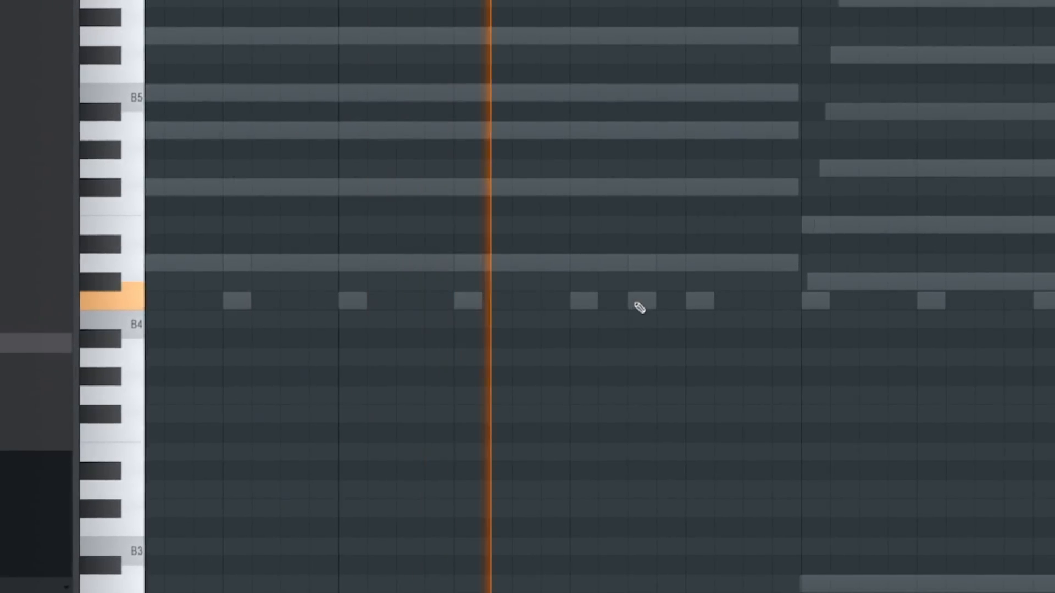
{"action": "scroll", "coordinate": [688, 314], "scroll_direction": "down", "scroll_amount": 2}
{"action": "left_click", "coordinate": [705, 301]}
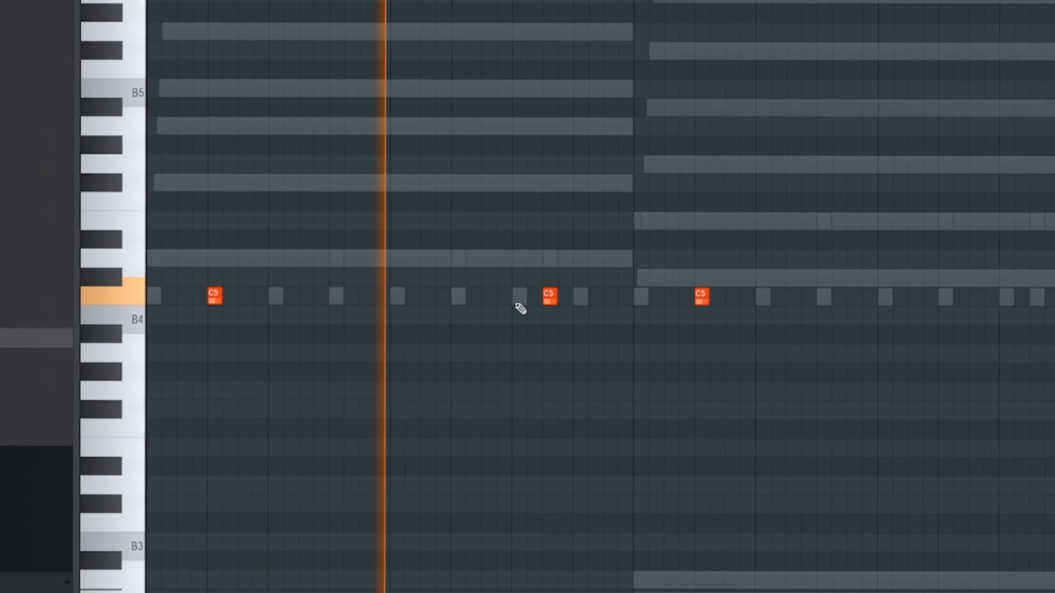
{"action": "scroll", "coordinate": [606, 317], "scroll_direction": "down", "scroll_amount": 1}
{"action": "scroll", "coordinate": [606, 317], "scroll_direction": "up", "scroll_amount": 2}
{"action": "left_click_drag", "start_coordinate": [704, 372], "coordinate": [533, 349]}
{"action": "scroll", "coordinate": [733, 339], "scroll_direction": "down", "scroll_amount": 2}
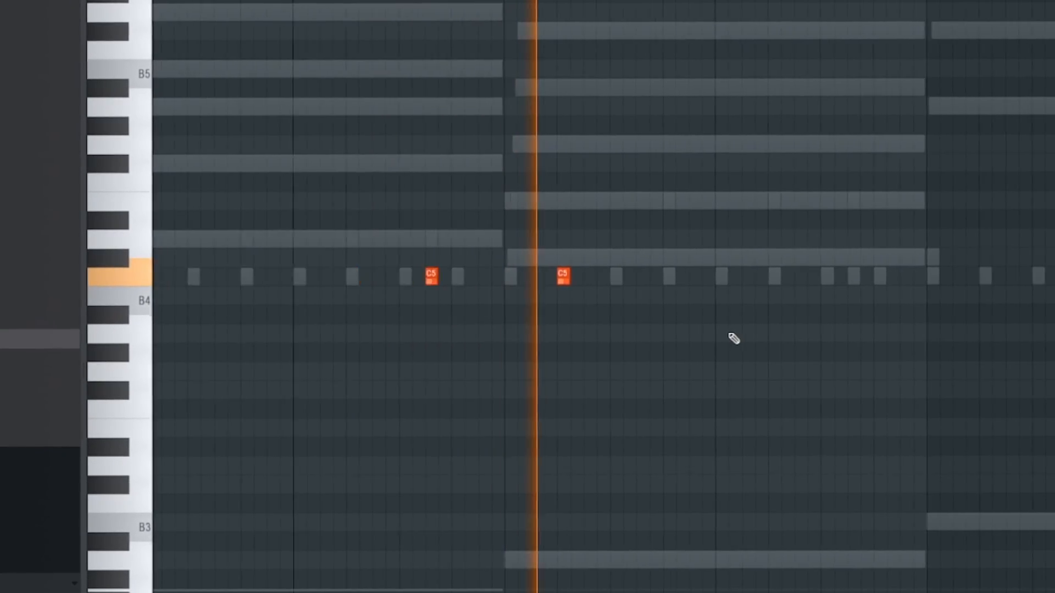
{"action": "scroll", "coordinate": [797, 343], "scroll_direction": "down", "scroll_amount": 2}
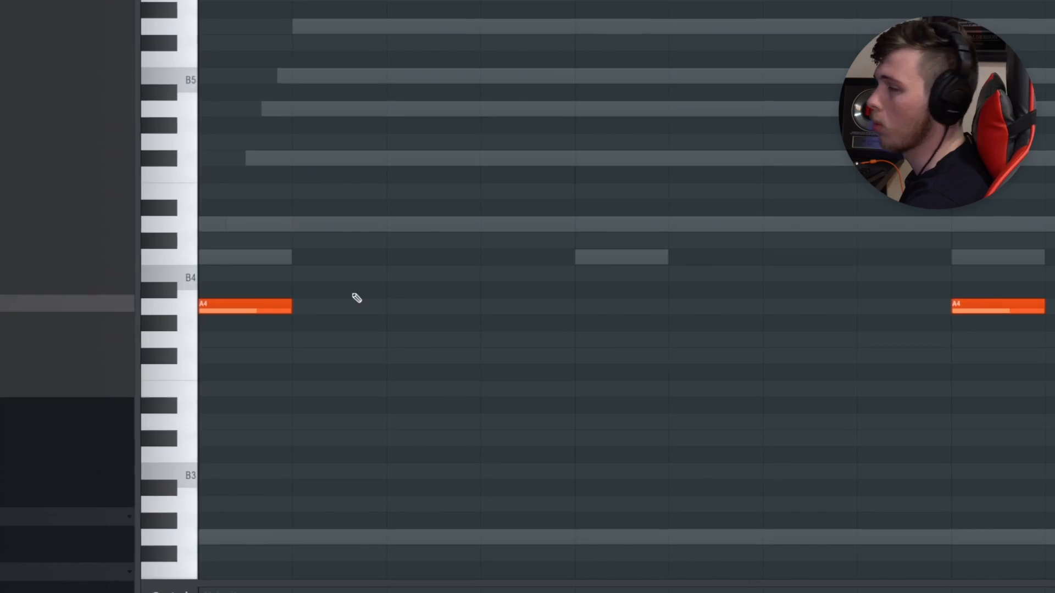
Play the A4 notes of WavGrind Hi hat 12 with only Hi hat 2 and Hi hat 12 enabled in the channel rack.
{"action": "key", "text": "ctrl+a"}
{"action": "left_click_drag", "start_coordinate": [429, 264], "coordinate": [513, 245]}
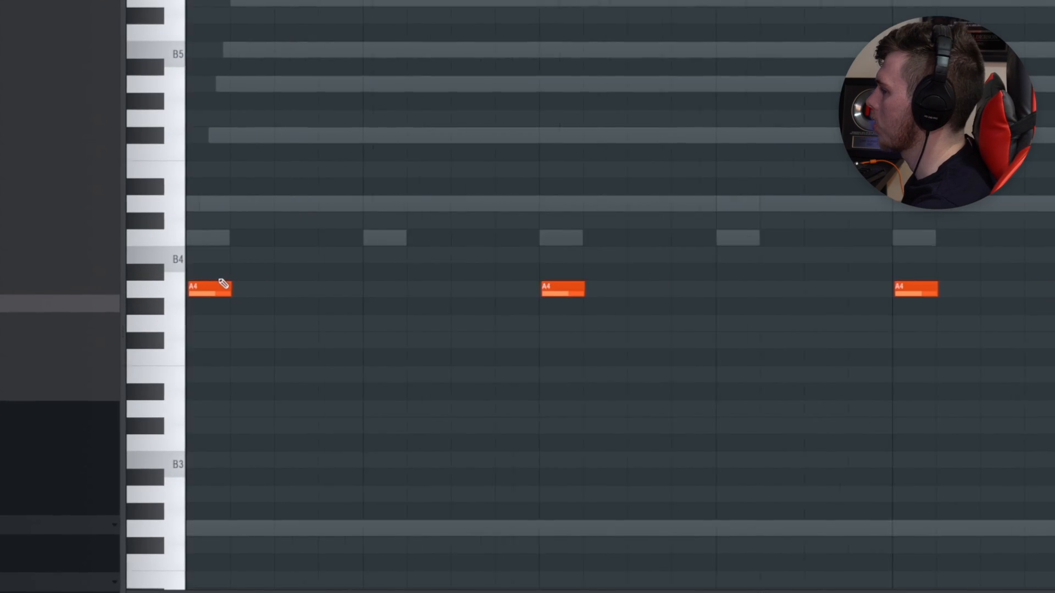
{"action": "key", "text": "space"}
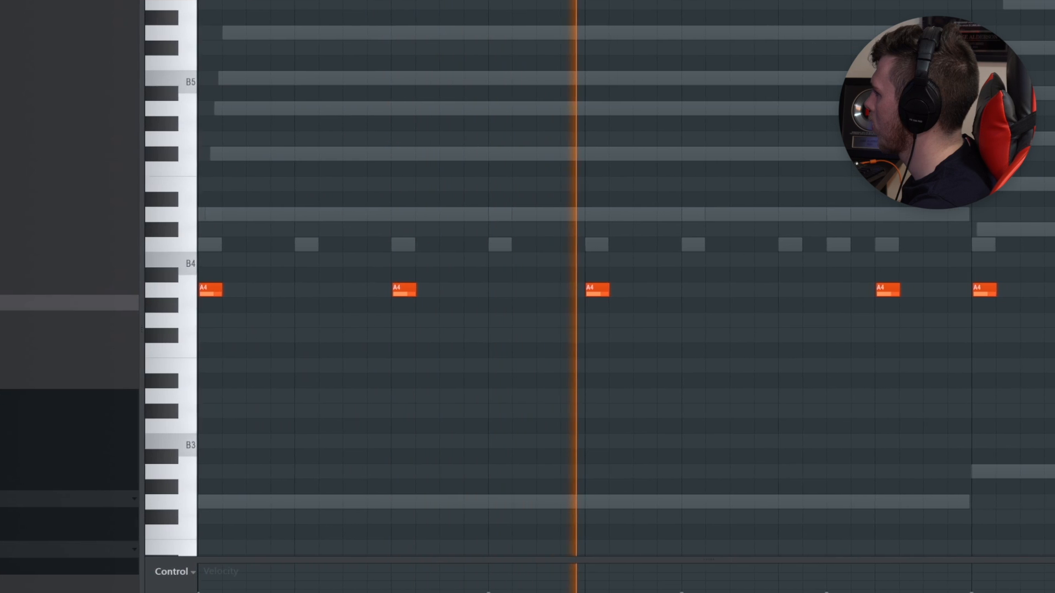
{"action": "key", "text": "F6"}
{"action": "left_click", "coordinate": [355, 352]}
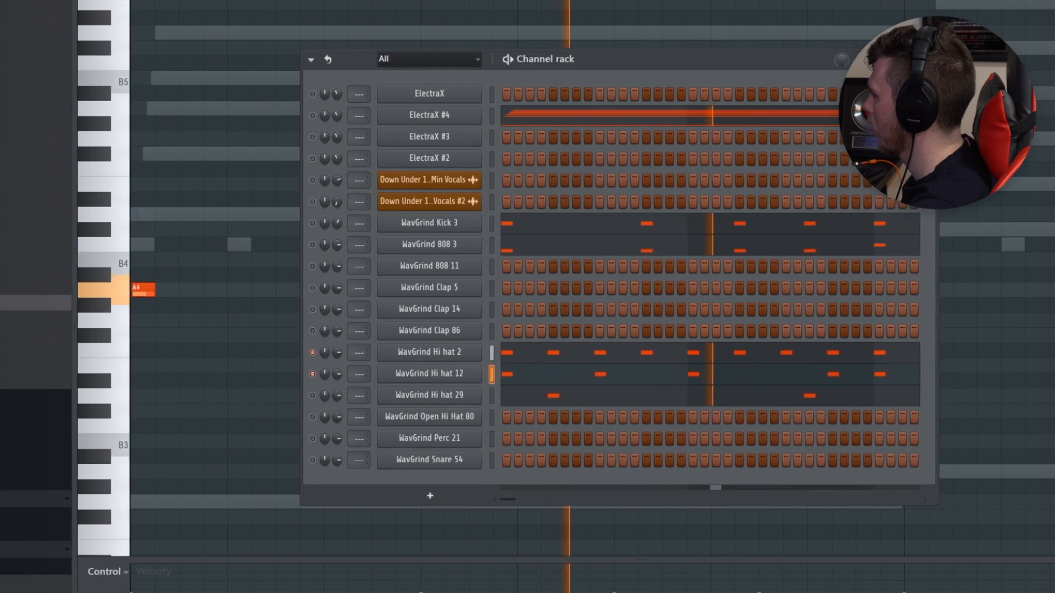
{"action": "key", "text": "F6"}
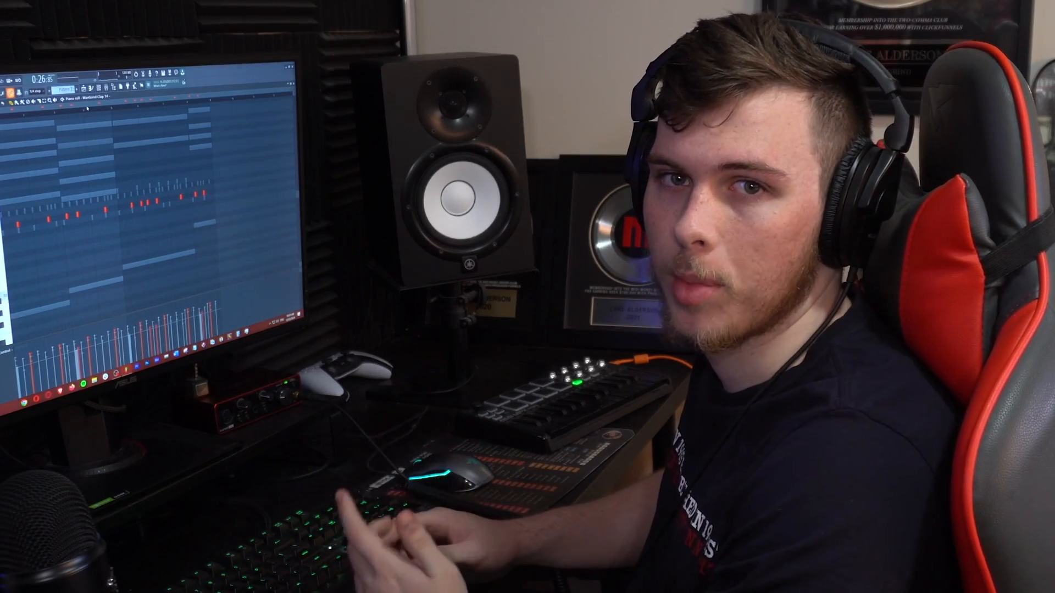
Examine the velocities and placement of the extra A#4 hits in the WavGrind Clap 14 part.
{"action": "scroll", "coordinate": [131, 196], "scroll_direction": "up", "scroll_amount": 4}
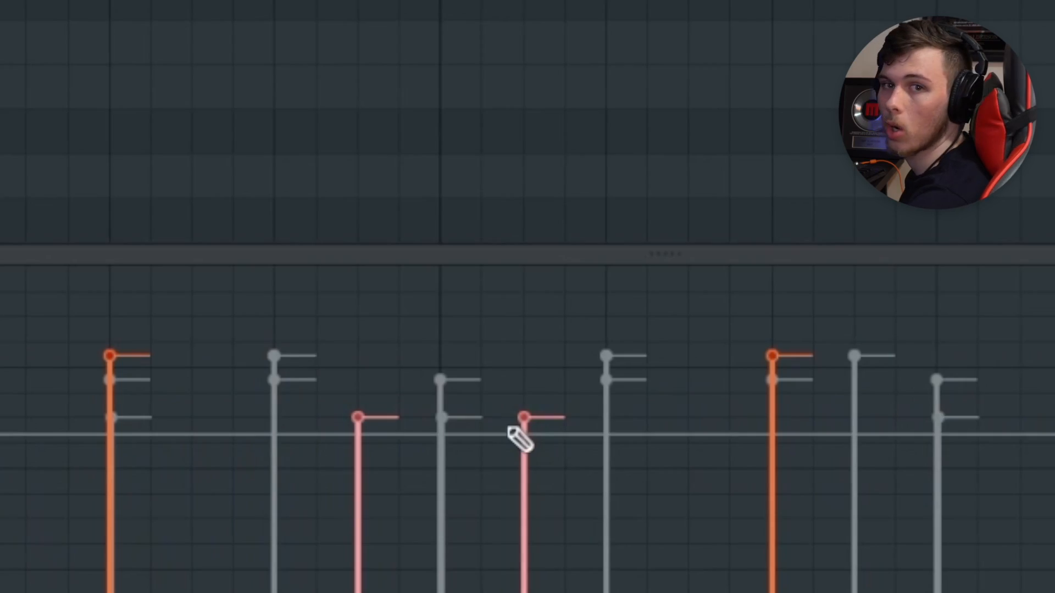
{"action": "scroll", "coordinate": [522, 431], "scroll_direction": "down", "scroll_amount": 3}
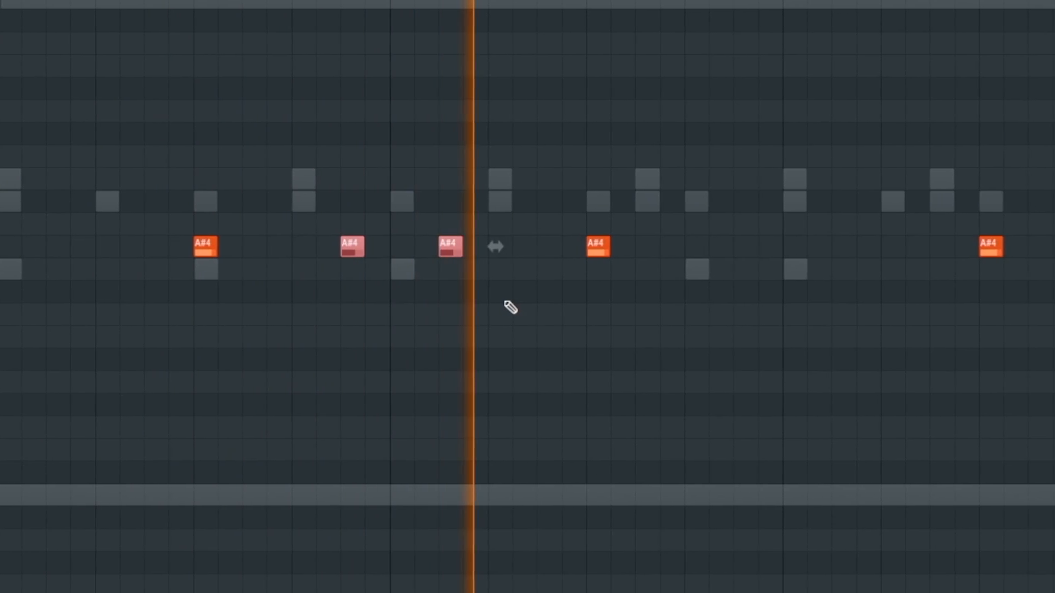
{"action": "scroll", "coordinate": [510, 308], "scroll_direction": "down", "scroll_amount": 5}
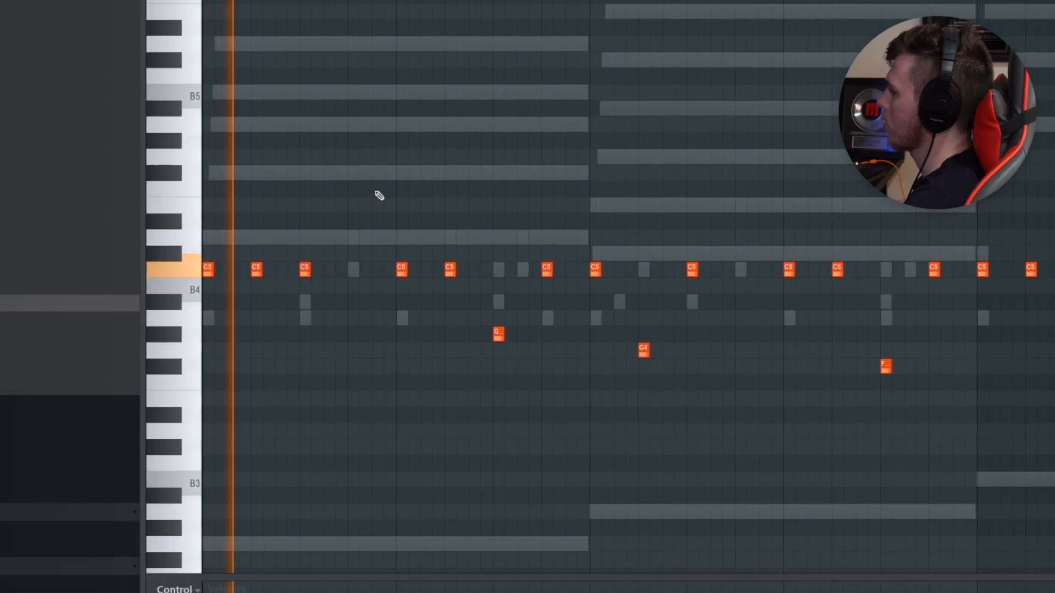
Play through the C5 drum notes to examine where individual hits drop in pitch to A#4, G#4, G4 and F#4.
{"action": "scroll", "coordinate": [377, 196], "scroll_direction": "down", "scroll_amount": 3}
{"action": "scroll", "coordinate": [537, 150], "scroll_direction": "up", "scroll_amount": 2, "text": "ctrl"}
{"action": "left_click_drag", "start_coordinate": [419, 215], "coordinate": [515, 273]}
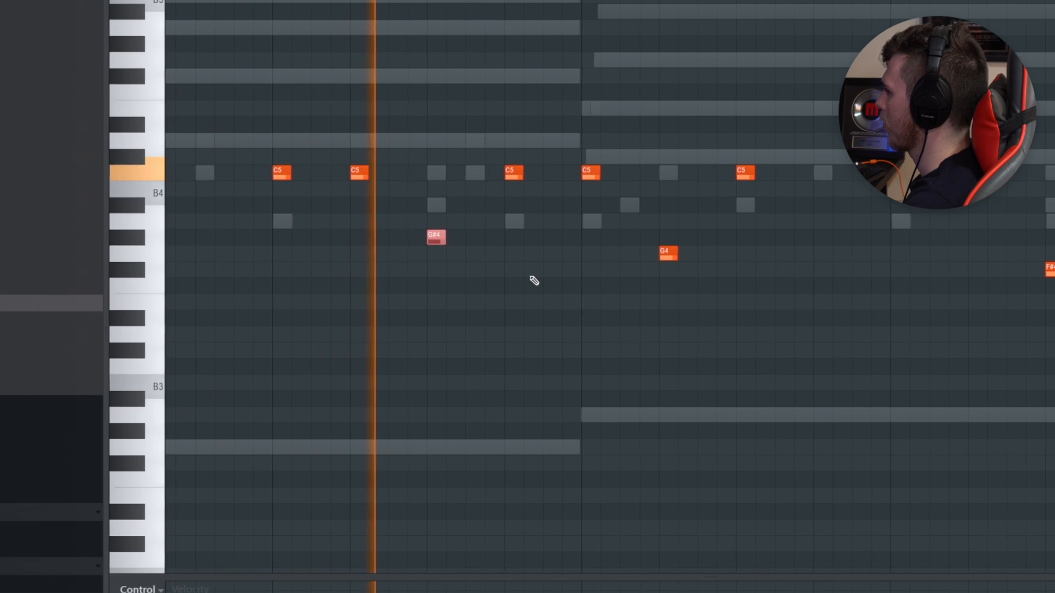
{"action": "left_click_drag", "start_coordinate": [651, 231], "coordinate": [534, 360]}
{"action": "scroll", "coordinate": [697, 366], "scroll_direction": "up", "scroll_amount": 1}
{"action": "left_click", "coordinate": [514, 303], "text": "ctrl"}
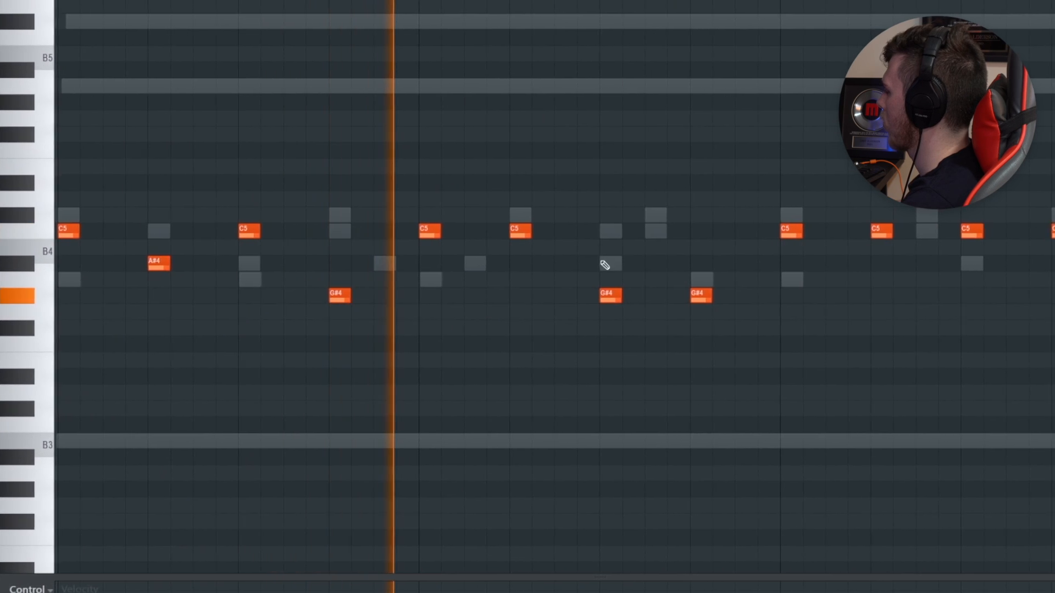
{"action": "left_click_drag", "start_coordinate": [705, 275], "coordinate": [454, 280]}
{"action": "scroll", "coordinate": [454, 280], "scroll_direction": "down", "scroll_amount": 1}
{"action": "right_click", "coordinate": [467, 299]}
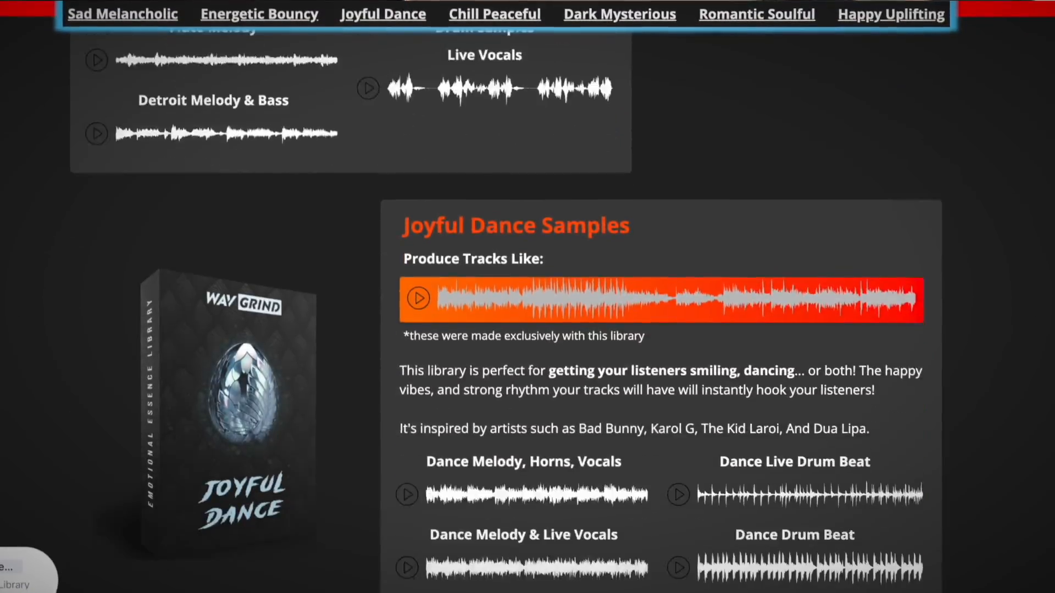
Examine the staggered note starts of the strummed ElectraX #4 chords from bar 1 through bar 5.
{"action": "scroll", "coordinate": [527, 297], "scroll_direction": "down", "scroll_amount": 2}
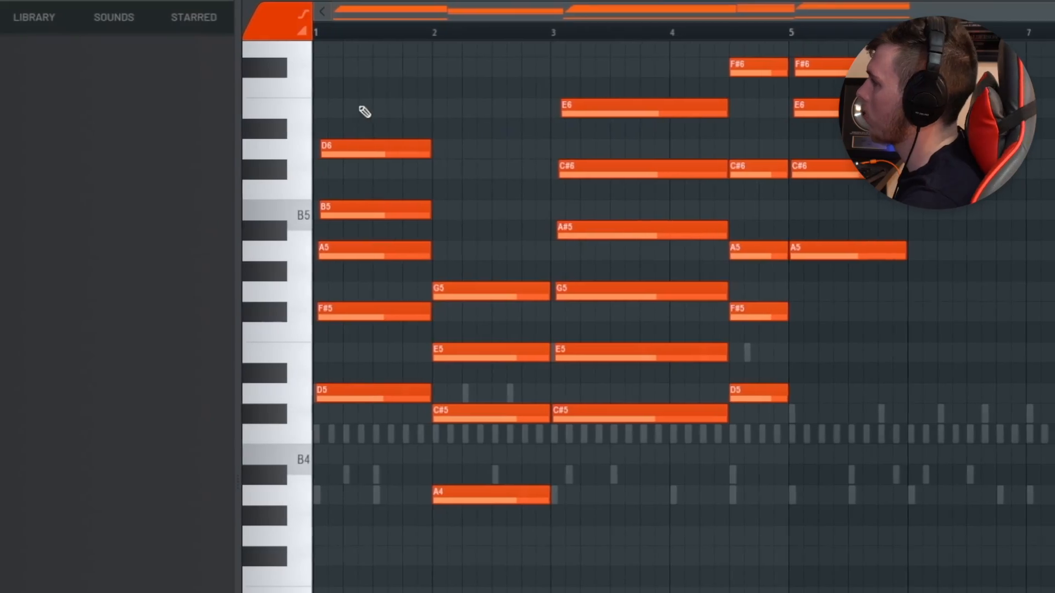
{"action": "left_click_drag", "start_coordinate": [332, 59], "coordinate": [489, 428]}
{"action": "left_click", "coordinate": [400, 352]}
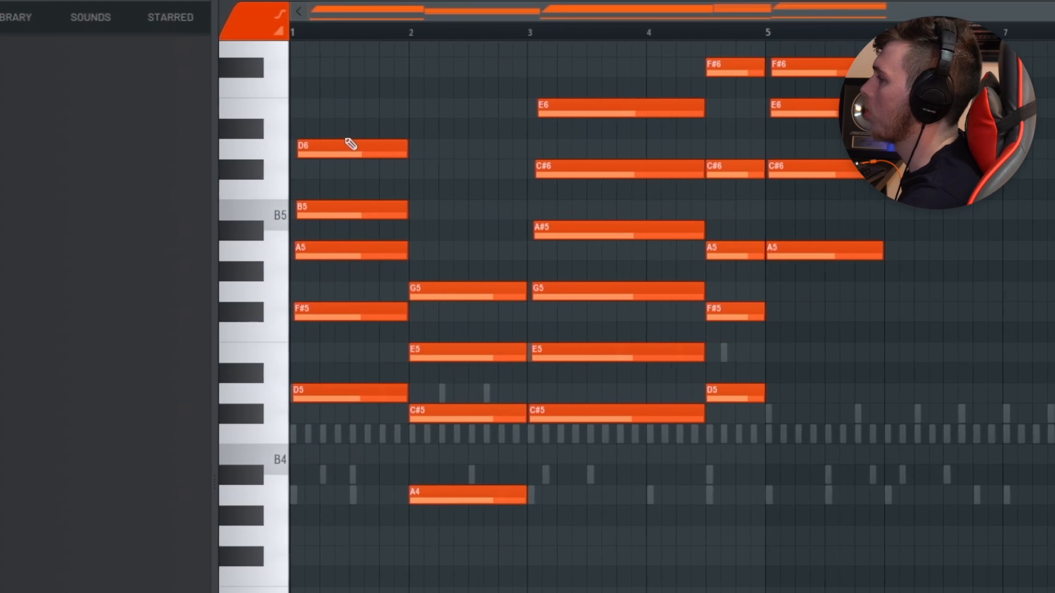
{"action": "scroll", "coordinate": [412, 118], "scroll_direction": "up", "scroll_amount": 2}
{"action": "left_click_drag", "start_coordinate": [450, 110], "coordinate": [499, 116]}
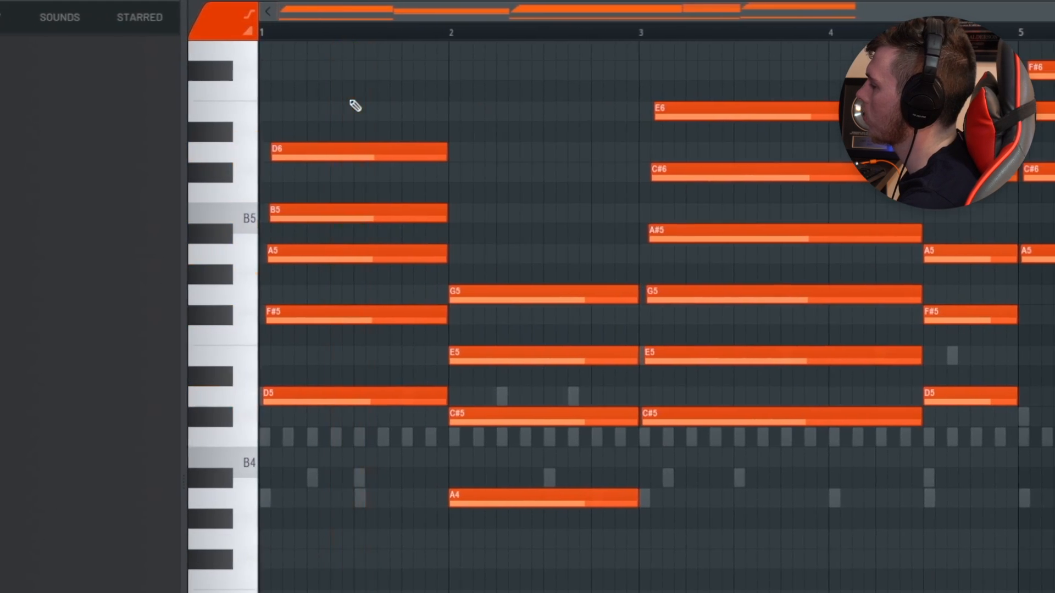
{"action": "left_click_drag", "start_coordinate": [532, 128], "coordinate": [341, 226]}
{"action": "left_click", "coordinate": [544, 135]}
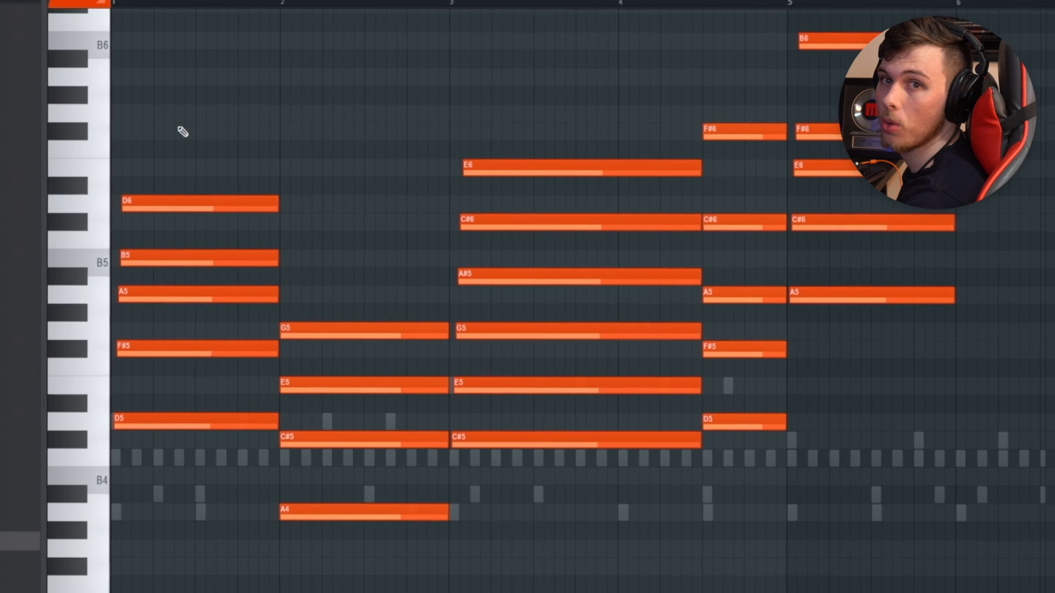
{"action": "left_click_drag", "start_coordinate": [220, 122], "coordinate": [0, 187]}
Select the bar 2 chord of ElectraX #4 and examine the low root notes beneath the progression.
{"action": "left_click_drag", "start_coordinate": [571, 77], "coordinate": [212, 161]}
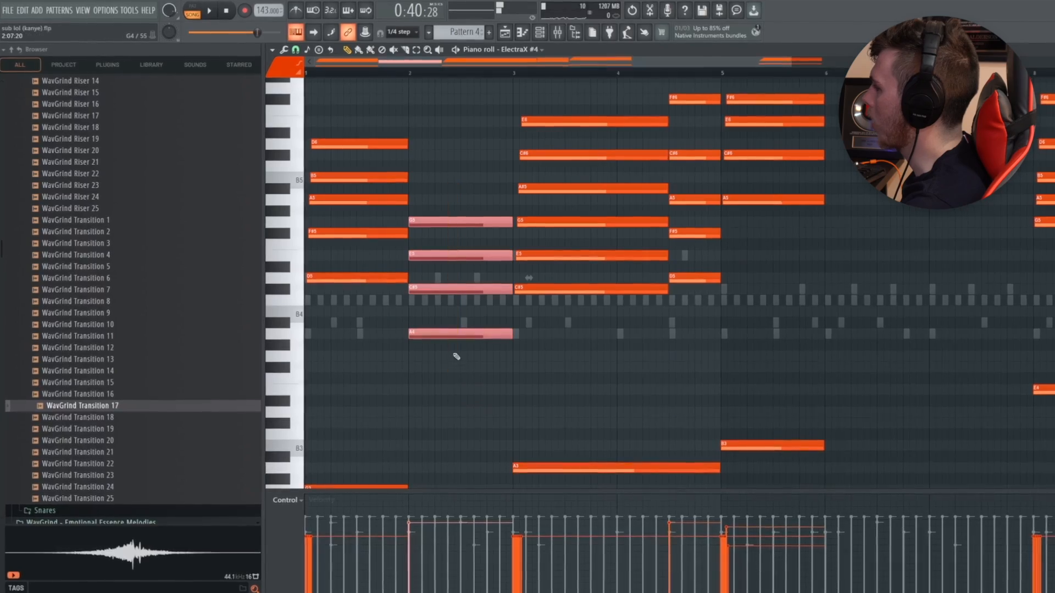
{"action": "scroll", "coordinate": [454, 332], "scroll_direction": "down", "scroll_amount": 2}
{"action": "scroll", "coordinate": [425, 348], "scroll_direction": "down", "scroll_amount": 5}
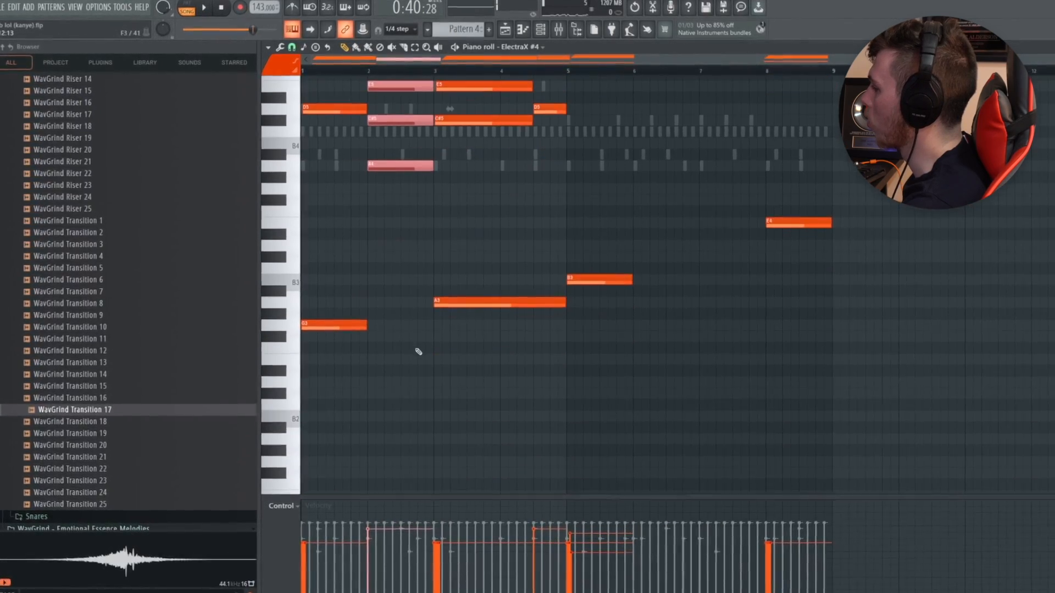
{"action": "scroll", "coordinate": [406, 285], "scroll_direction": "up", "scroll_amount": 4}
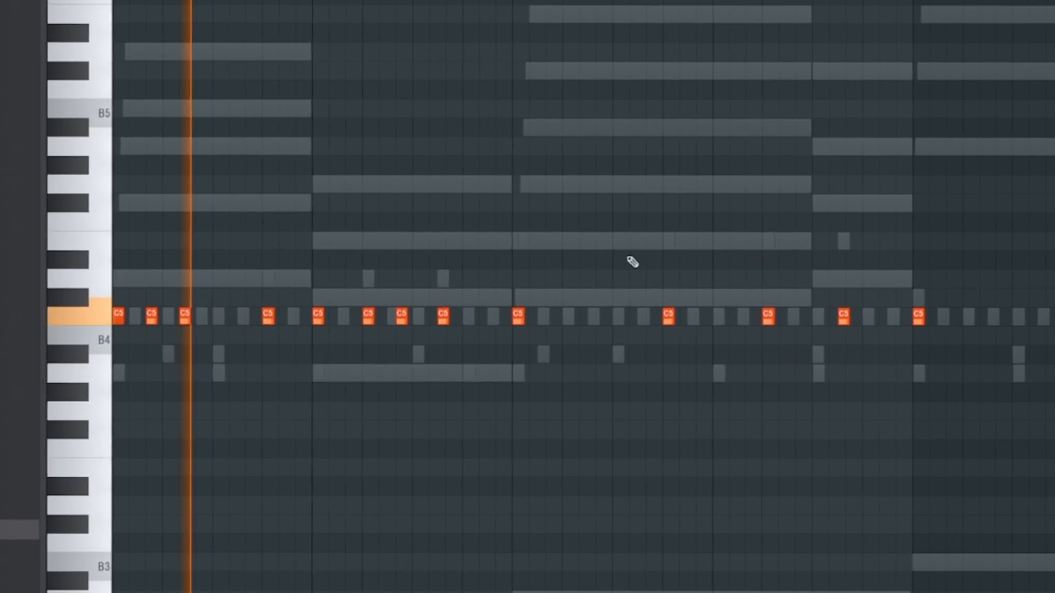
Follow the WavGrind Kick 3 notes up to bar 5 and set the piano roll snap to Step.
{"action": "scroll", "coordinate": [643, 230], "scroll_direction": "up", "scroll_amount": 4}
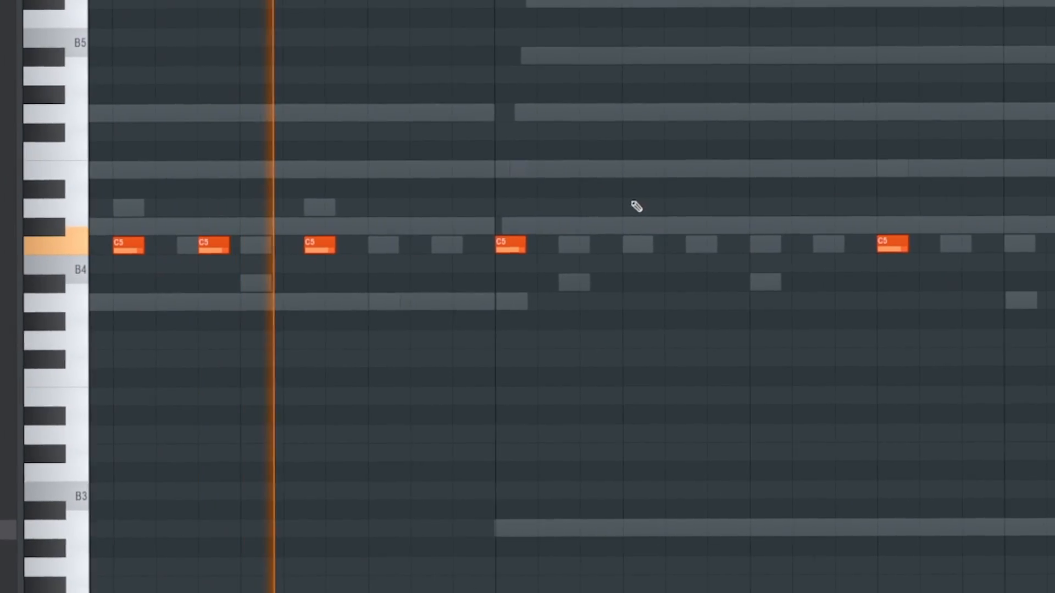
{"action": "left_click_drag", "start_coordinate": [624, 199], "coordinate": [611, 200]}
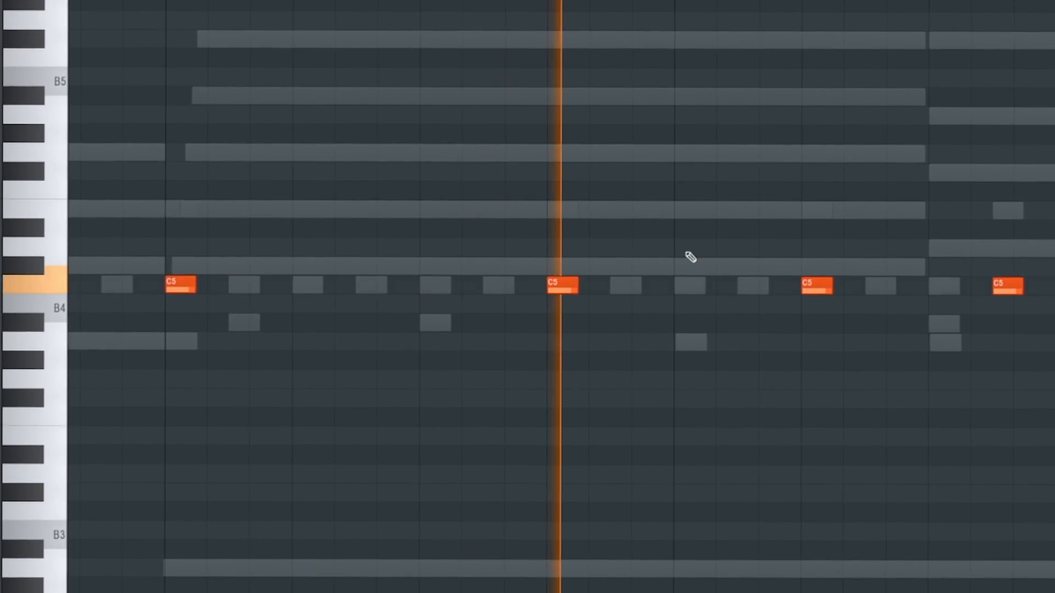
{"action": "left_click_drag", "start_coordinate": [677, 252], "coordinate": [457, 255]}
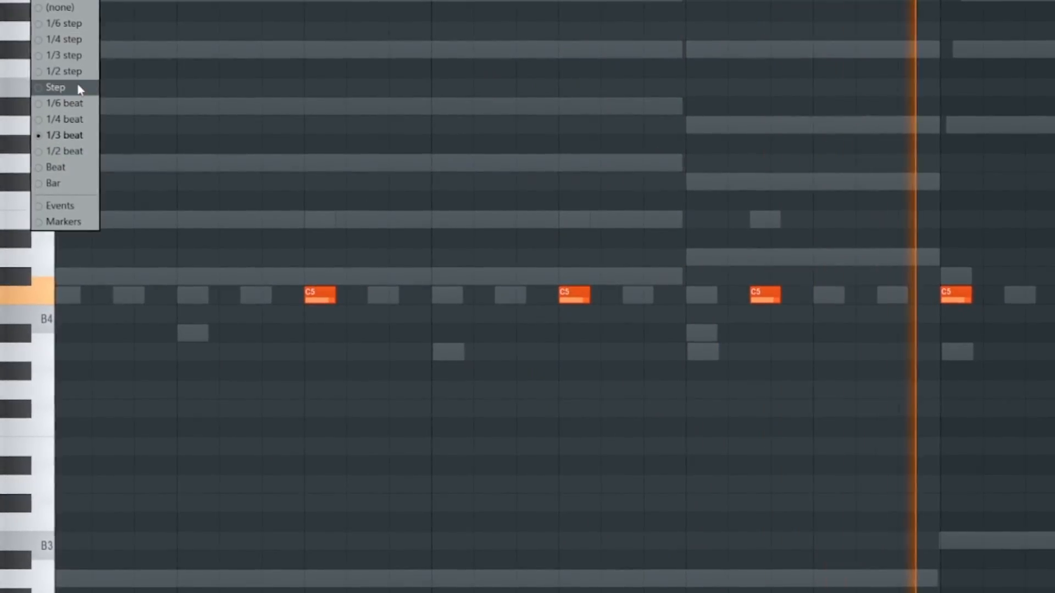
{"action": "left_click", "coordinate": [55, 87]}
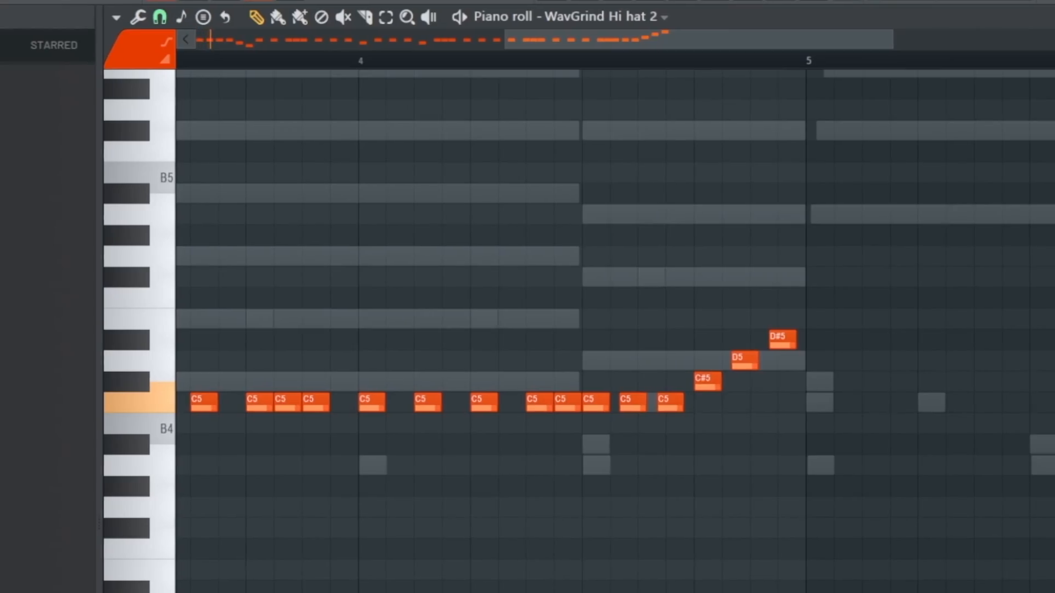
Examine the WavGrind Hi hat 2 part from bar 2, including its rising C#5, D5 and D#5 hits before bar 5.
{"action": "scroll", "coordinate": [605, 330], "scroll_direction": "down", "scroll_amount": 3}
{"action": "left_click_drag", "start_coordinate": [440, 385], "coordinate": [664, 281]}
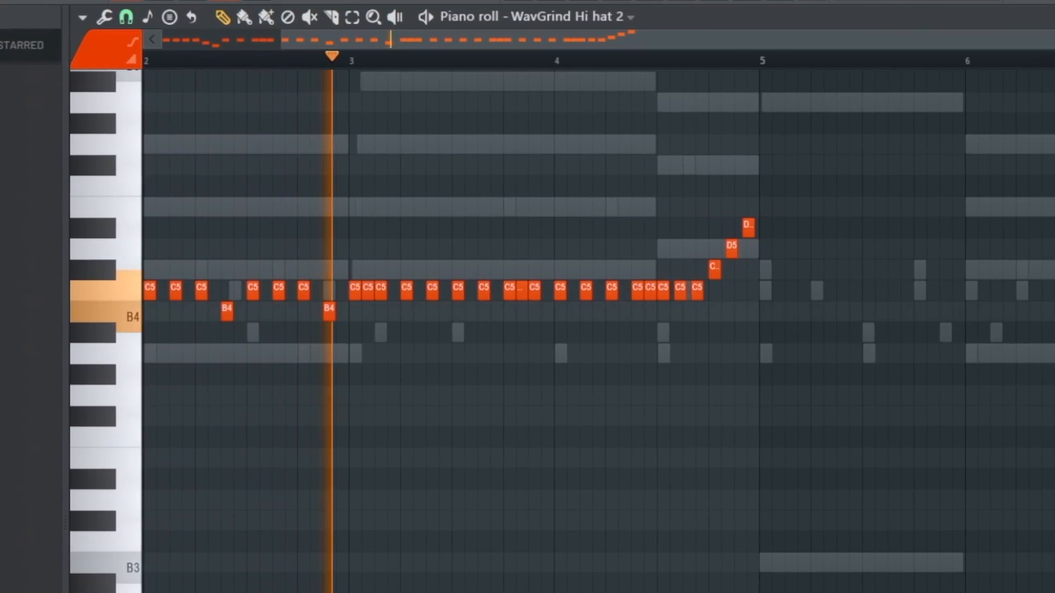
{"action": "left_click_drag", "start_coordinate": [494, 384], "coordinate": [535, 333]}
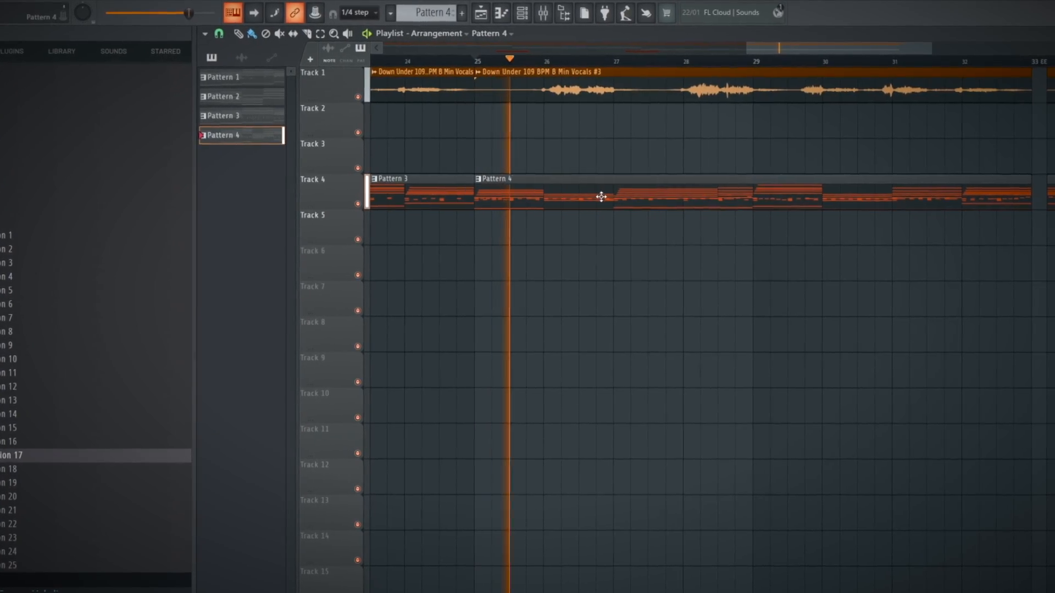
Open Pattern 4 from the playlist and play through the WavGrind Hi hat 2 notes up to bar 7.
{"action": "double_click", "coordinate": [600, 196]}
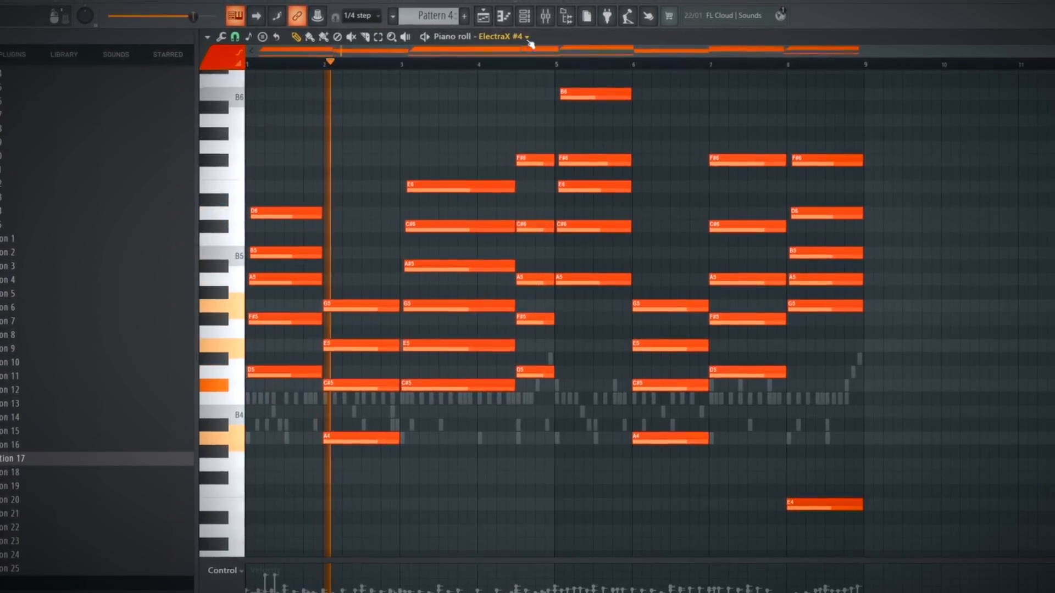
{"action": "left_click", "coordinate": [524, 17]}
{"action": "left_click", "coordinate": [645, 332]}
{"action": "scroll", "coordinate": [446, 329], "scroll_direction": "up", "scroll_amount": 3}
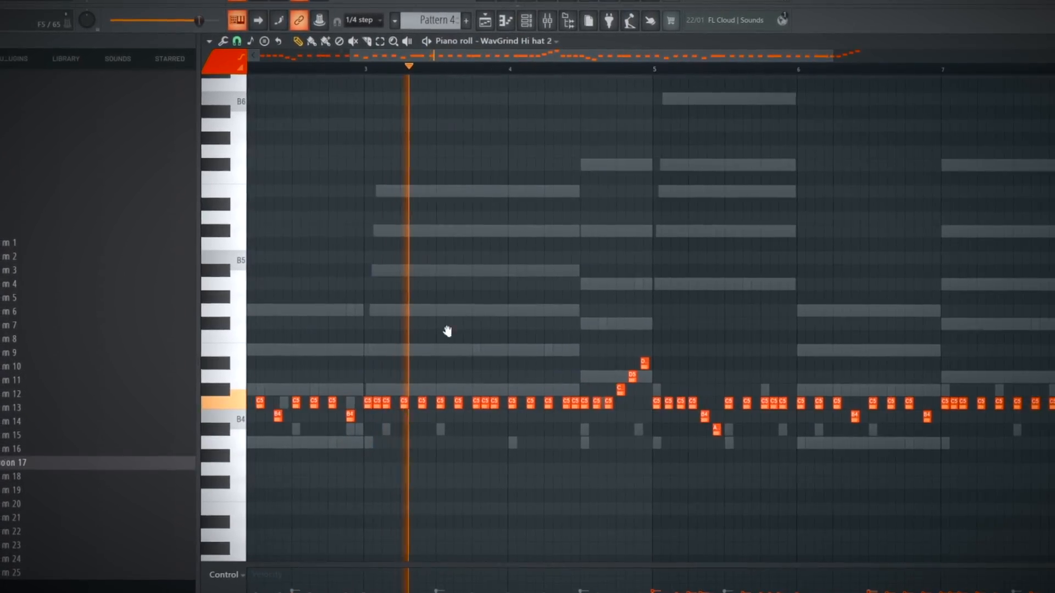
{"action": "left_click_drag", "start_coordinate": [448, 331], "coordinate": [566, 221]}
{"action": "scroll", "coordinate": [601, 221], "scroll_direction": "down", "scroll_amount": 2}
{"action": "scroll", "coordinate": [612, 219], "scroll_direction": "up", "scroll_amount": 2}
{"action": "left_click_drag", "start_coordinate": [664, 207], "coordinate": [485, 176]}
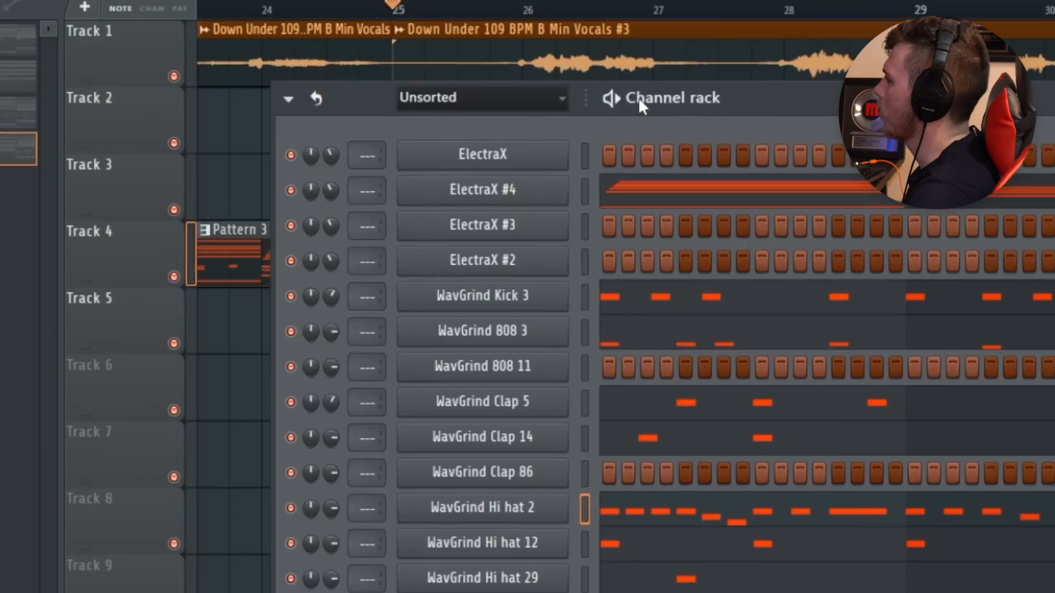
Change the channel rack's group filter from Unsorted.
{"action": "left_click", "coordinate": [487, 94]}
{"action": "left_click", "coordinate": [478, 122]}
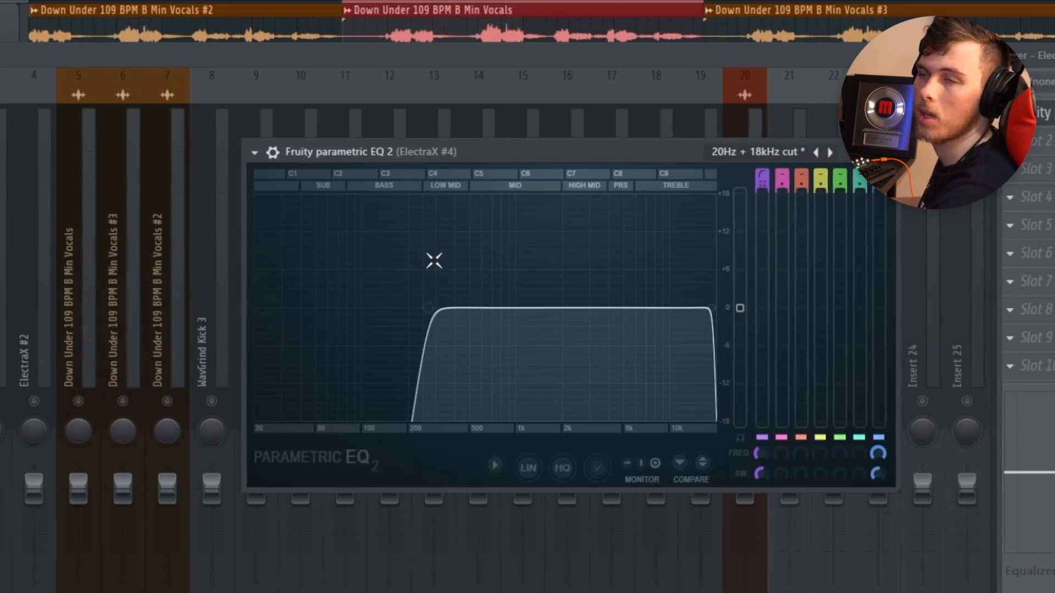
Lower the low-cut frequency slightly in Fruity parametric EQ 2 on ElectraX #4 during playback.
{"action": "key", "text": "space"}
{"action": "left_click_drag", "start_coordinate": [427, 301], "coordinate": [412, 306]}
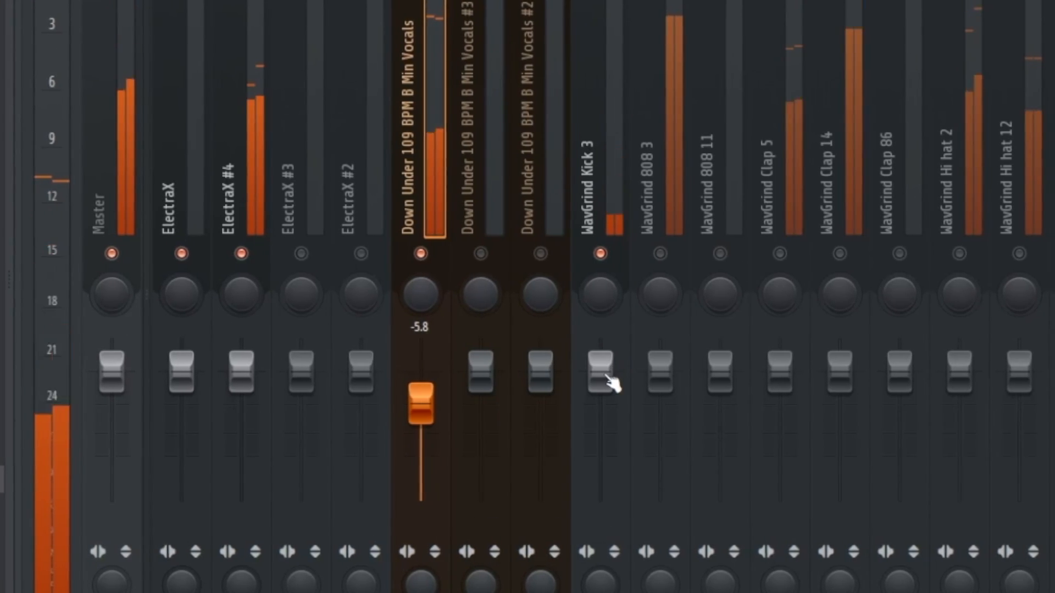
Set the WavGrind Kick 3 mixer level to -1.4, then enable WavGrind 808 3 and set its level to -4.4.
{"action": "left_click_drag", "start_coordinate": [610, 383], "coordinate": [635, 400]}
{"action": "left_click", "coordinate": [659, 254]}
{"action": "left_click", "coordinate": [668, 253]}
Enable the WavGrind Clap 5 mixer track and lower its volume fader.
{"action": "left_click", "coordinate": [727, 253]}
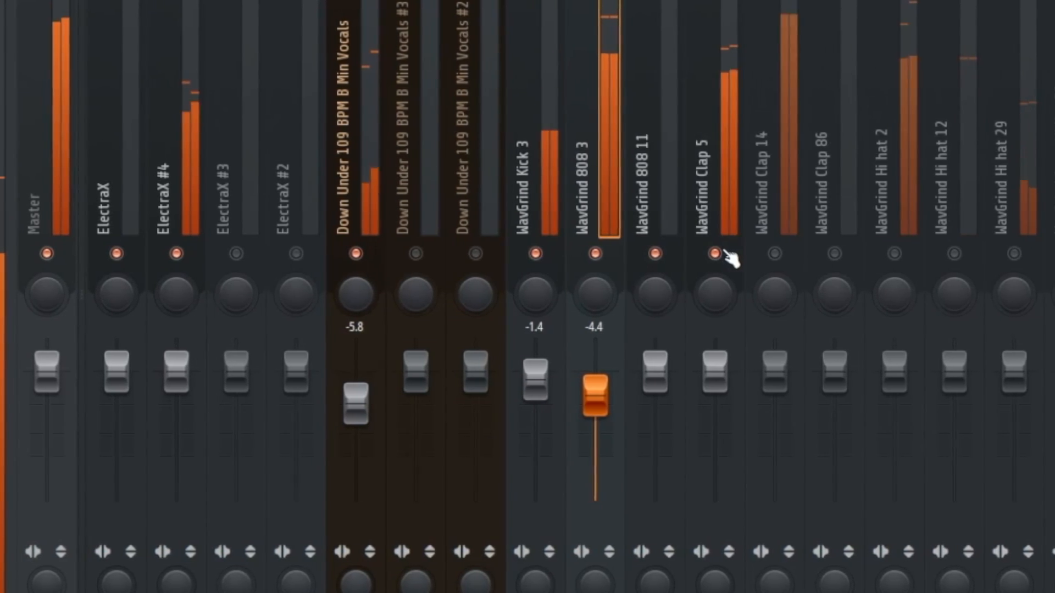
{"action": "left_click_drag", "start_coordinate": [728, 372], "coordinate": [697, 389]}
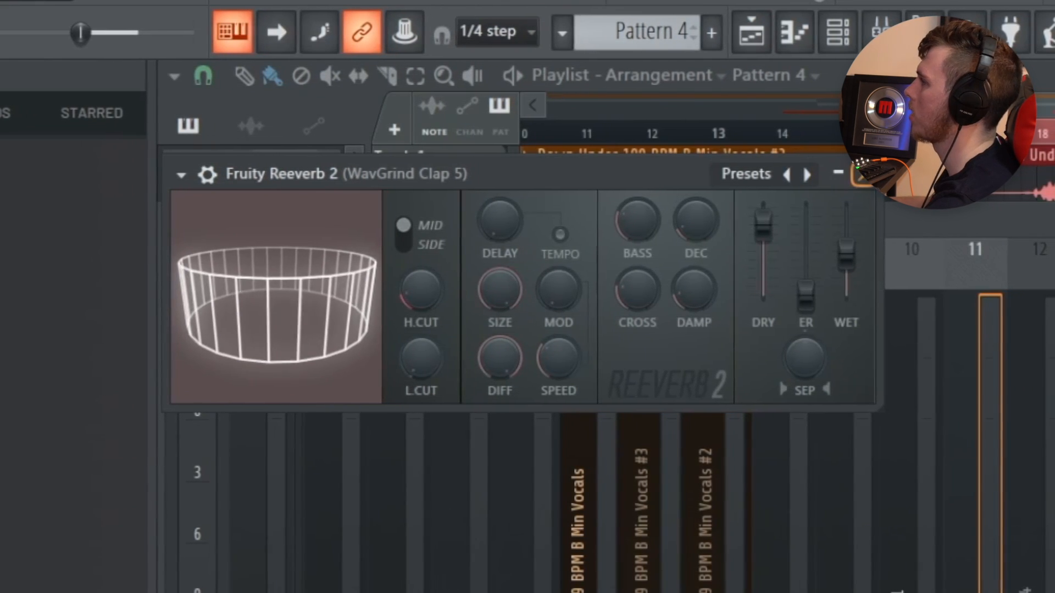
Enable the WavGrind Clap 14 mixer track, set its level to -6.9 during playback, and check its Fruity Reeverb 2 effect.
{"action": "left_click", "coordinate": [866, 174]}
{"action": "key", "text": "space"}
{"action": "left_click", "coordinate": [724, 389]}
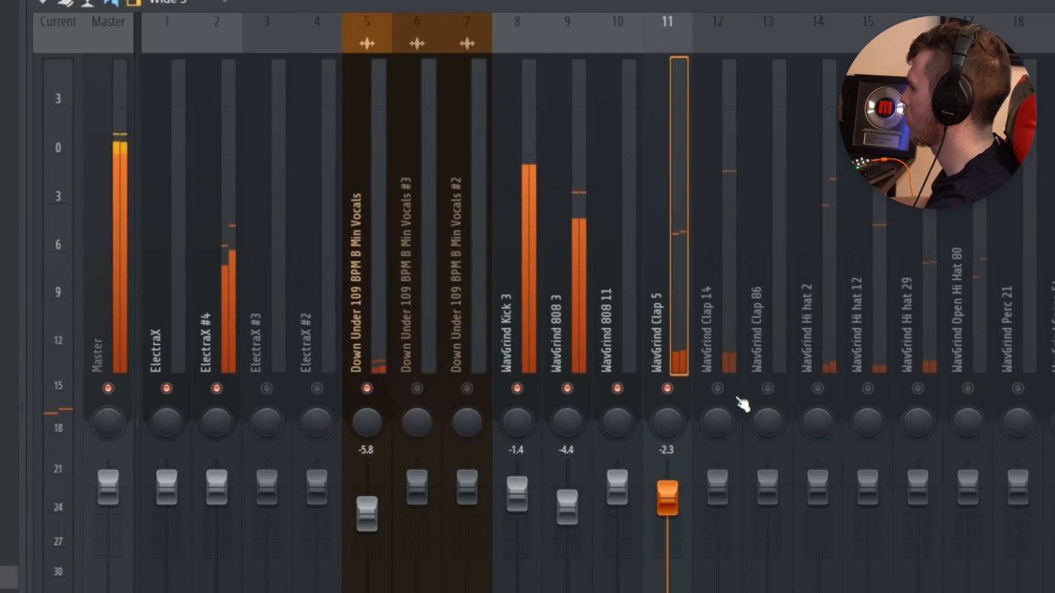
{"action": "left_click_drag", "start_coordinate": [713, 499], "coordinate": [709, 526]}
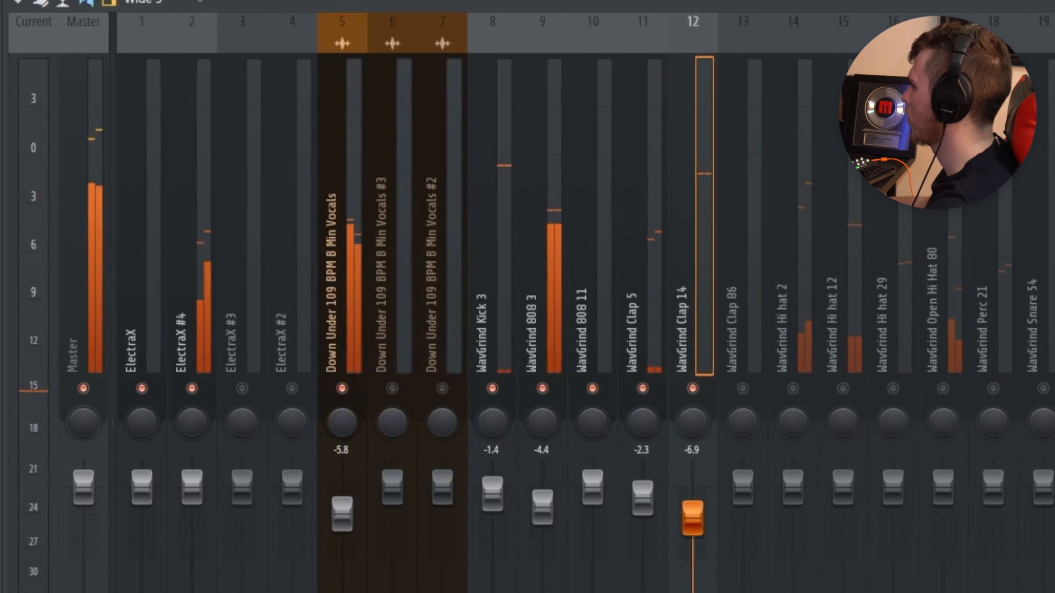
{"action": "left_click", "coordinate": [1047, 464]}
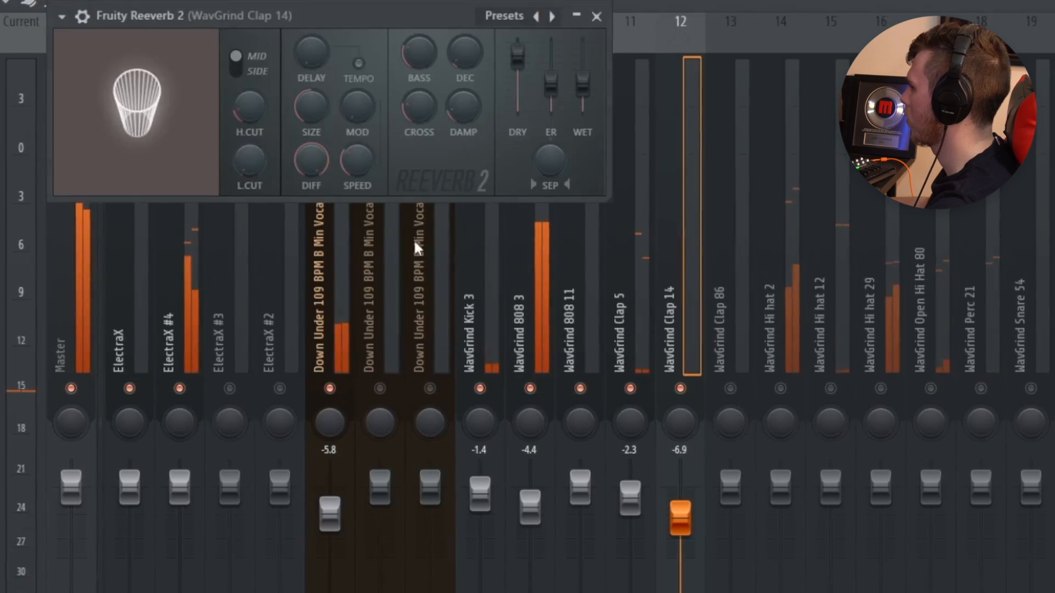
{"action": "left_click", "coordinate": [590, 17]}
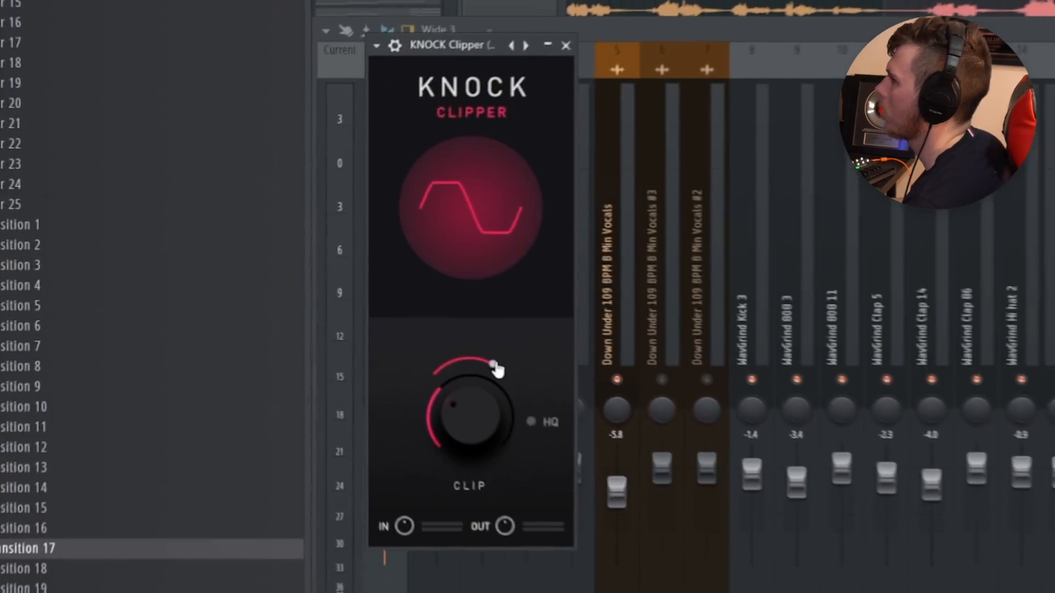
Lower the clip amount slightly in KNOCK Clipper on the Master track during playback and close the plugin.
{"action": "left_click_drag", "start_coordinate": [493, 364], "coordinate": [502, 294]}
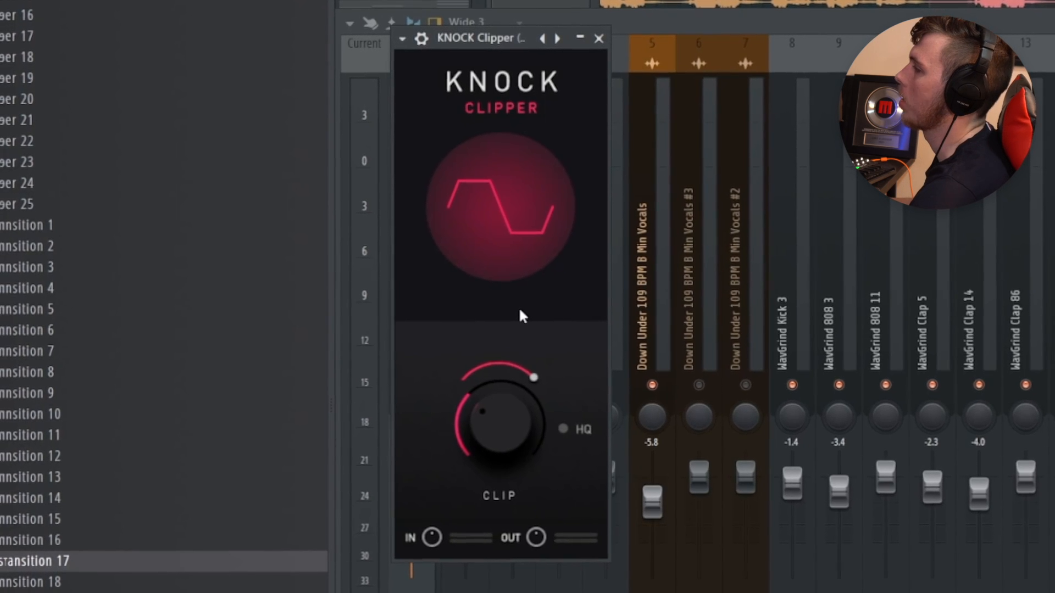
{"action": "left_click_drag", "start_coordinate": [463, 52], "coordinate": [486, 57]}
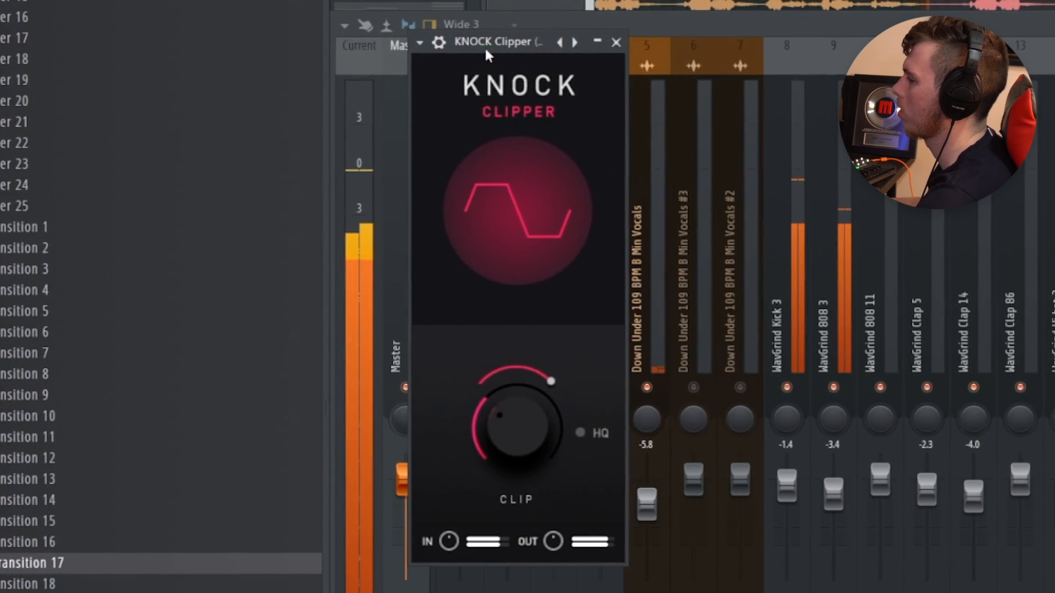
{"action": "left_click_drag", "start_coordinate": [500, 429], "coordinate": [509, 447]}
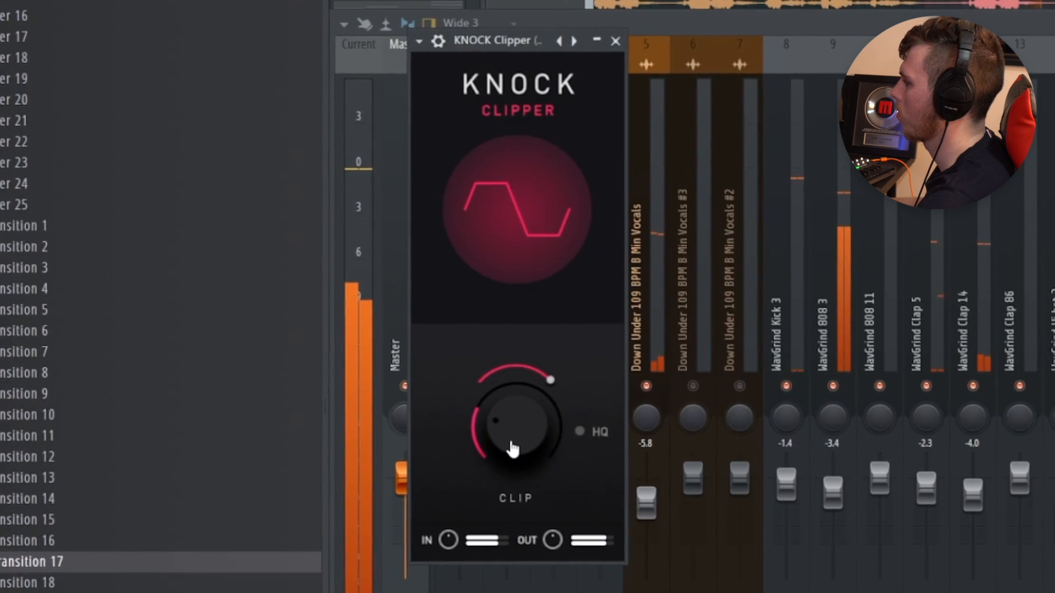
{"action": "left_click_drag", "start_coordinate": [526, 428], "coordinate": [528, 441]}
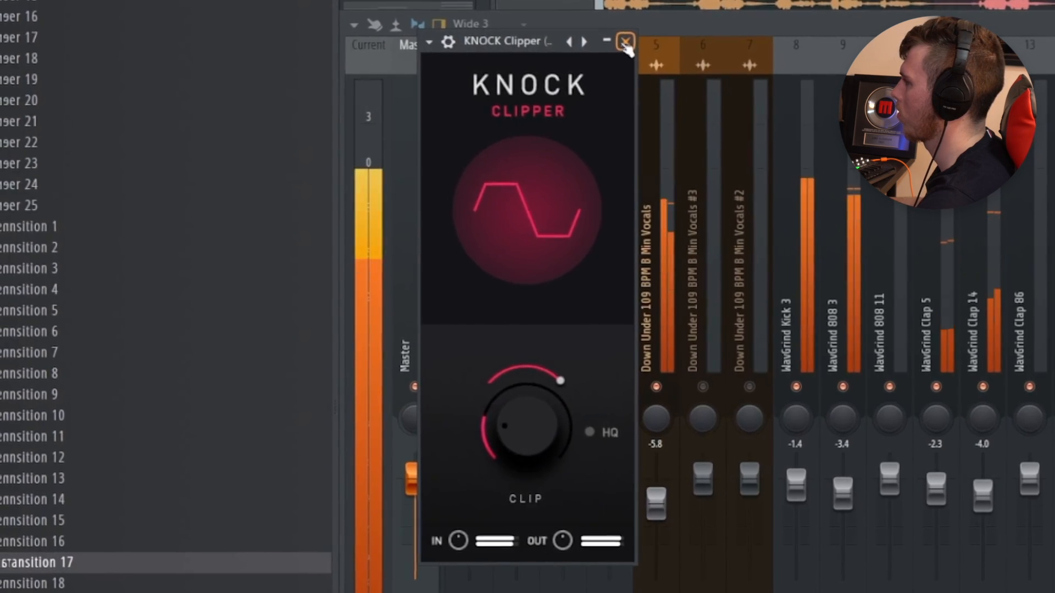
{"action": "left_click", "coordinate": [616, 42]}
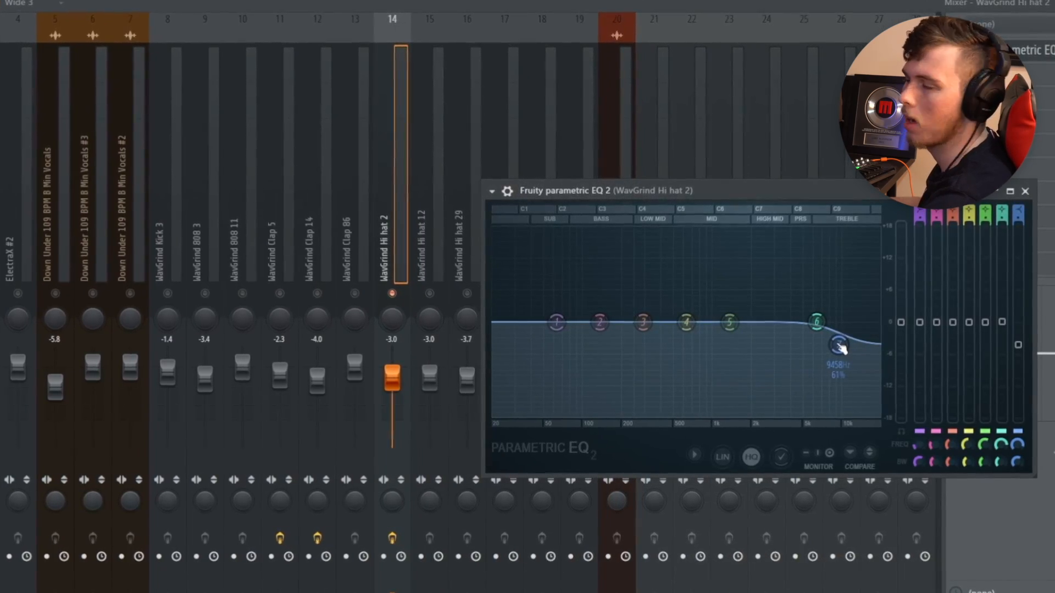
Lower the high-frequency band 7 in Fruity parametric EQ 2 on WavGrind Hi hat 2 during playback.
{"action": "key", "text": "space"}
{"action": "left_click_drag", "start_coordinate": [838, 344], "coordinate": [836, 362]}
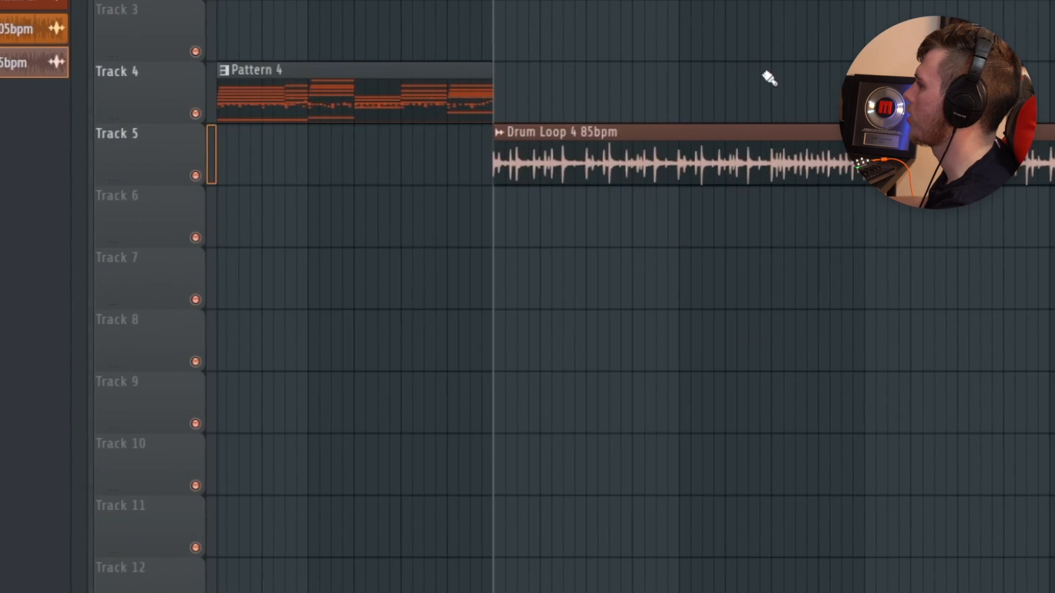
Examine the playlist arrangement section by section, from the opening Pattern 2 through to Pattern 4 and the Drum Loop 4 85bpm clip.
{"action": "key", "text": "space"}
{"action": "scroll", "coordinate": [785, 51], "scroll_direction": "down", "scroll_amount": 3}
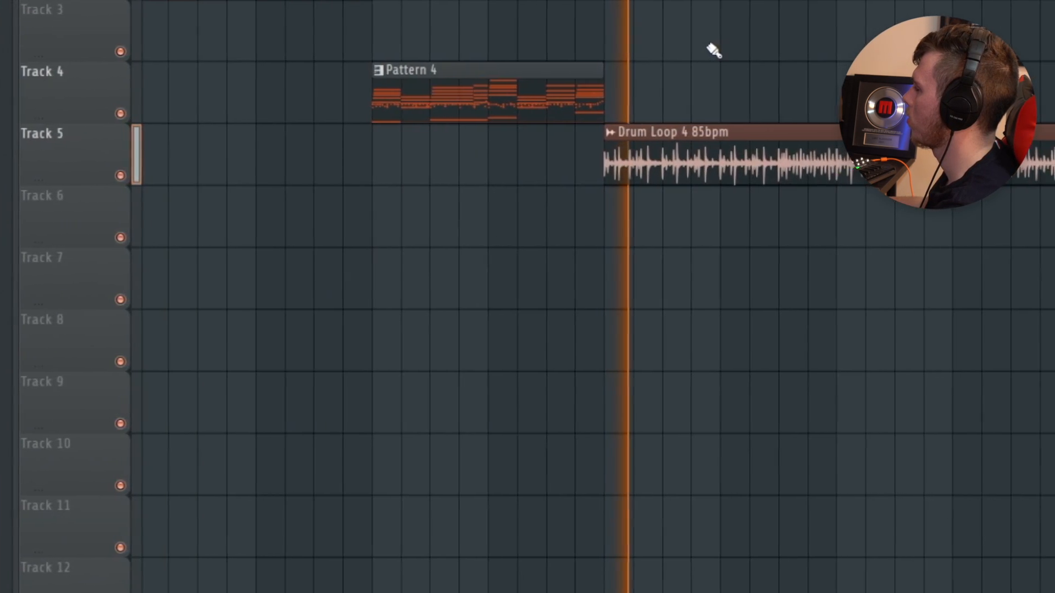
{"action": "scroll", "coordinate": [708, 50], "scroll_direction": "up", "scroll_amount": 2}
{"action": "scroll", "coordinate": [705, 50], "scroll_direction": "down", "scroll_amount": 4}
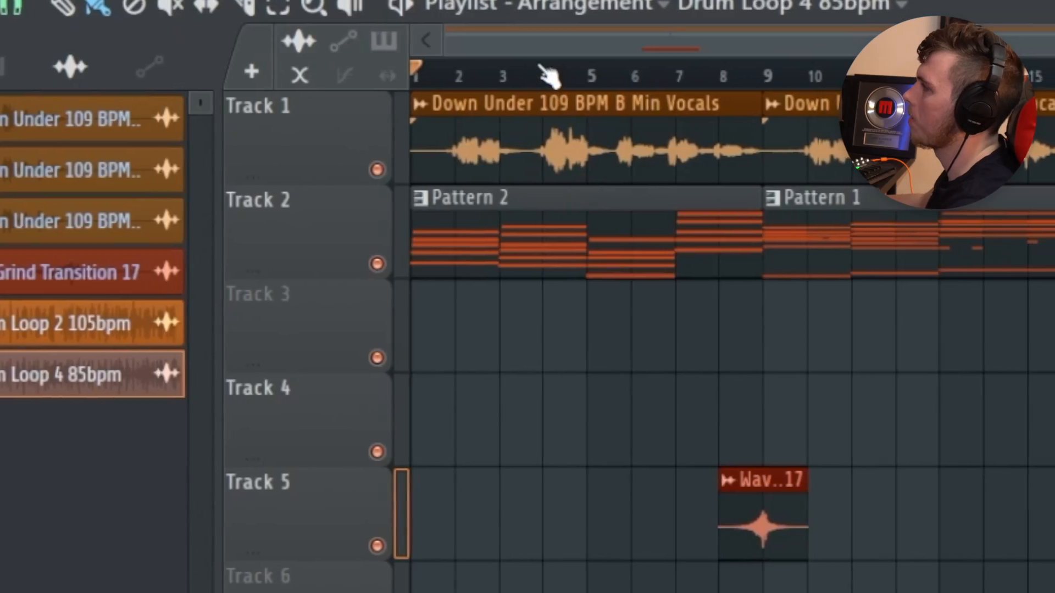
{"action": "left_click_drag", "start_coordinate": [717, 77], "coordinate": [997, 77]}
{"action": "left_click_drag", "start_coordinate": [870, 82], "coordinate": [892, 100]}
{"action": "left_click_drag", "start_coordinate": [769, 107], "coordinate": [460, 96]}
{"action": "left_click_drag", "start_coordinate": [750, 373], "coordinate": [594, 373]}
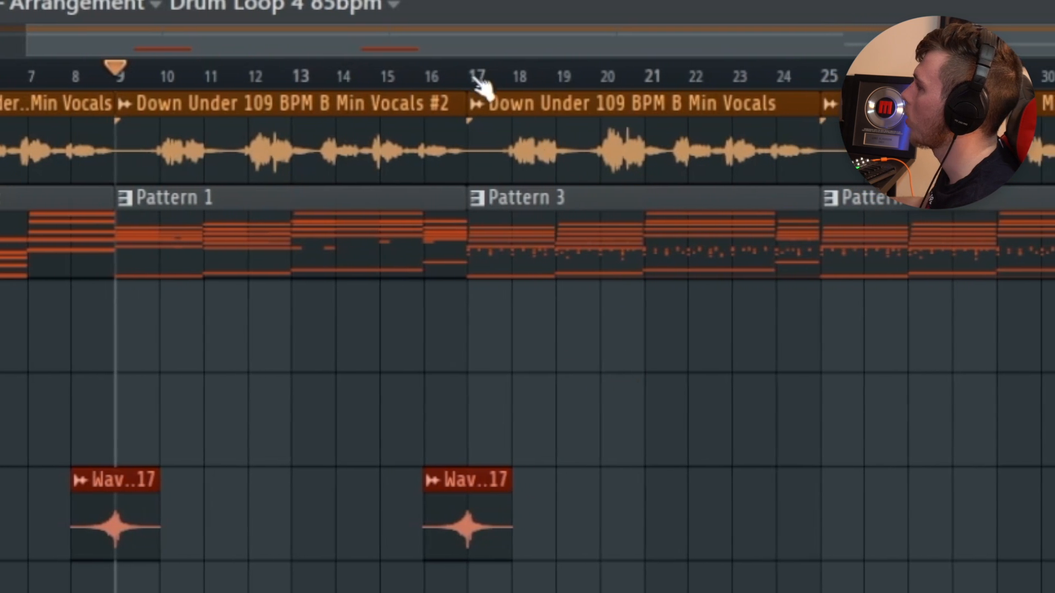
{"action": "left_click_drag", "start_coordinate": [766, 101], "coordinate": [923, 102]}
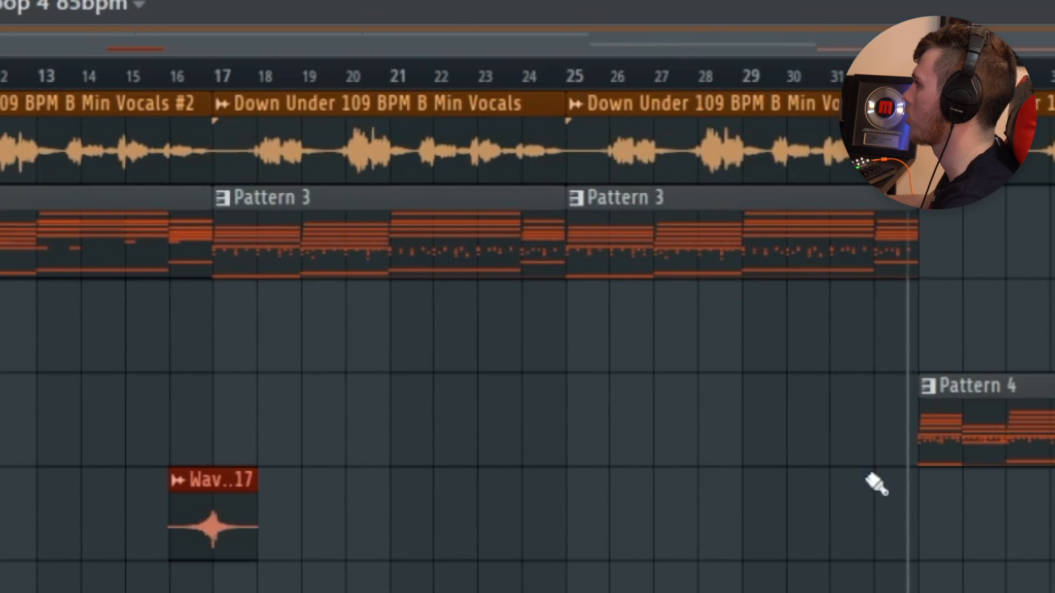
{"action": "left_click_drag", "start_coordinate": [759, 72], "coordinate": [725, 71]}
{"action": "left_click_drag", "start_coordinate": [1016, 102], "coordinate": [555, 96]}
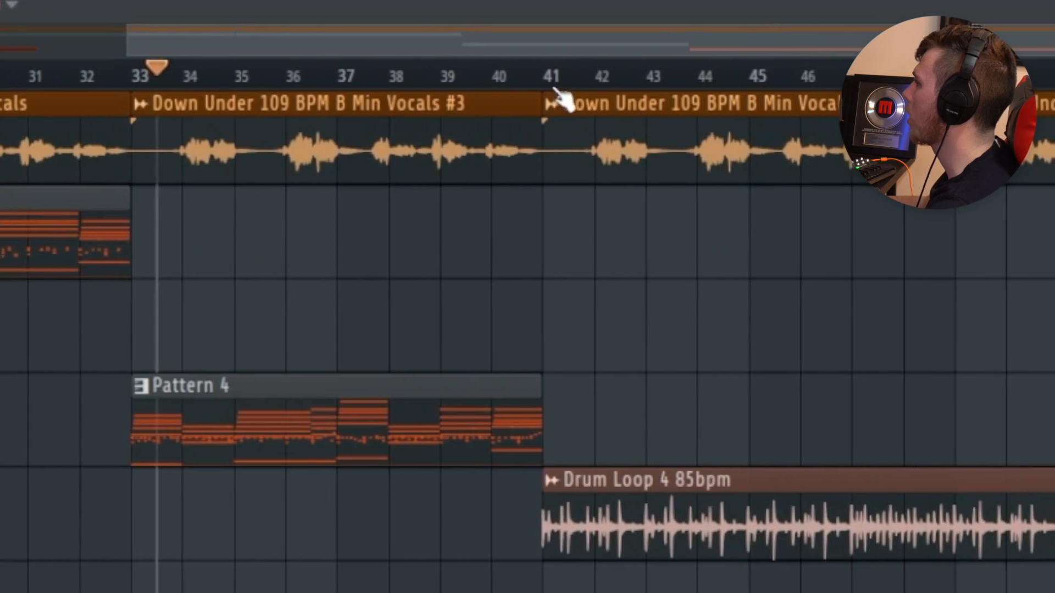
{"action": "left_click", "coordinate": [541, 77]}
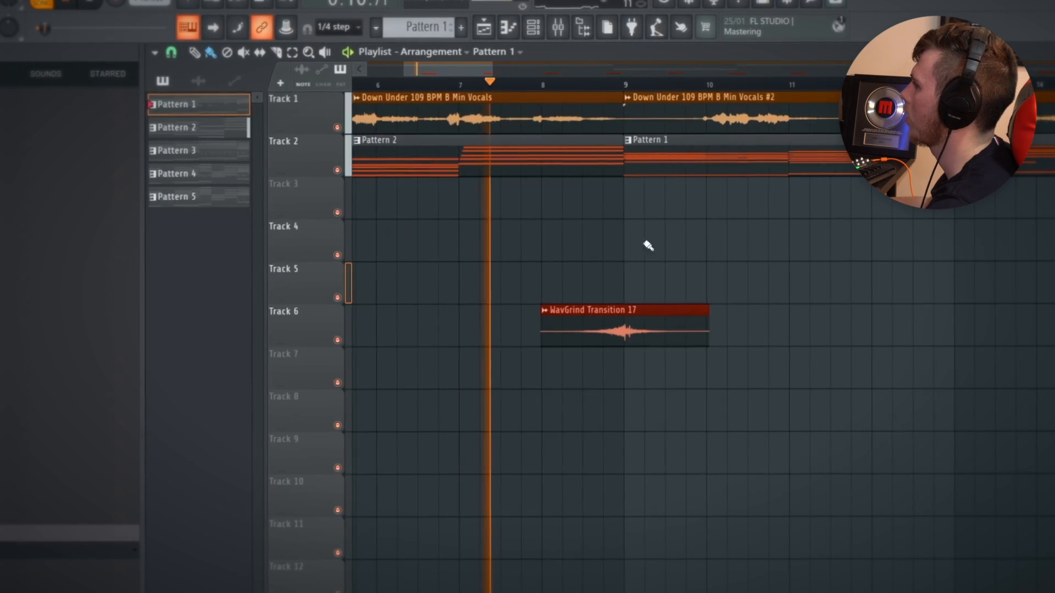
Play the arrangement across the WavGrind Transition 17 clips and inspect Pattern 3's ElectraX #4 chords in the piano roll.
{"action": "left_click_drag", "start_coordinate": [625, 133], "coordinate": [512, 132]}
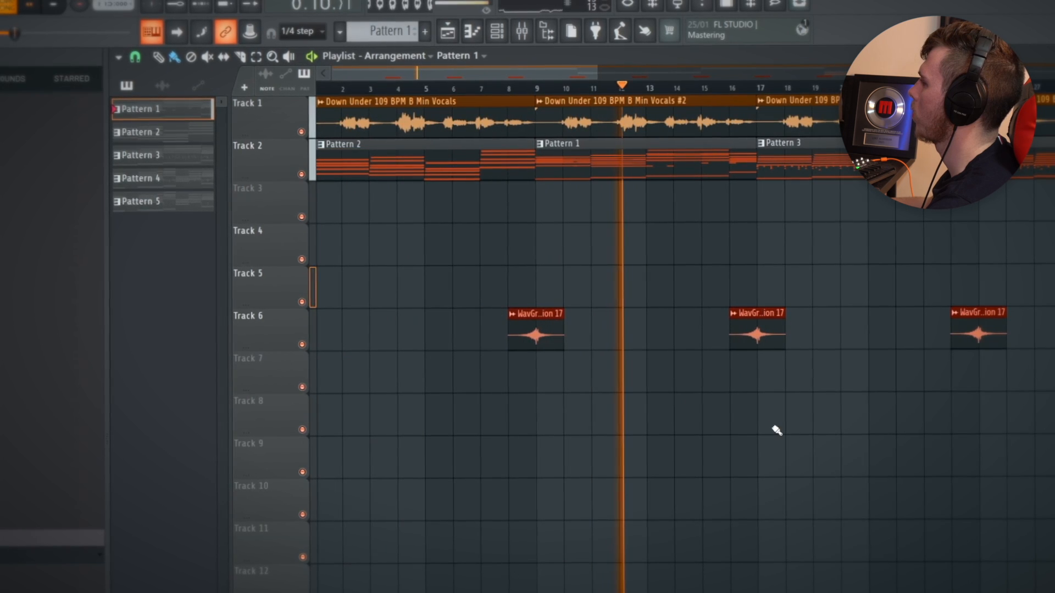
{"action": "scroll", "coordinate": [691, 433], "scroll_direction": "up", "scroll_amount": 2}
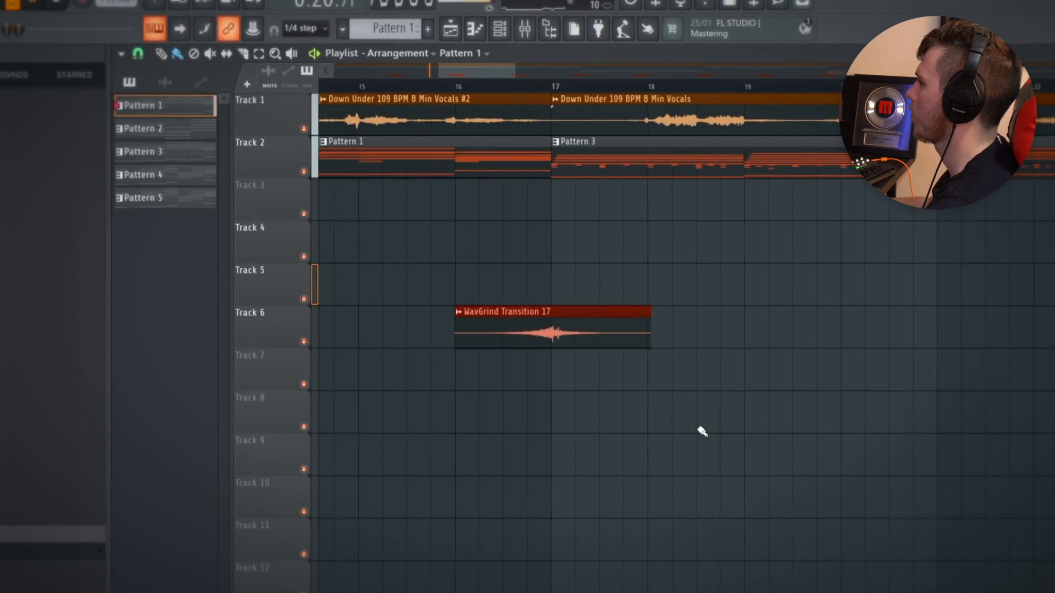
{"action": "scroll", "coordinate": [674, 418], "scroll_direction": "down", "scroll_amount": 2}
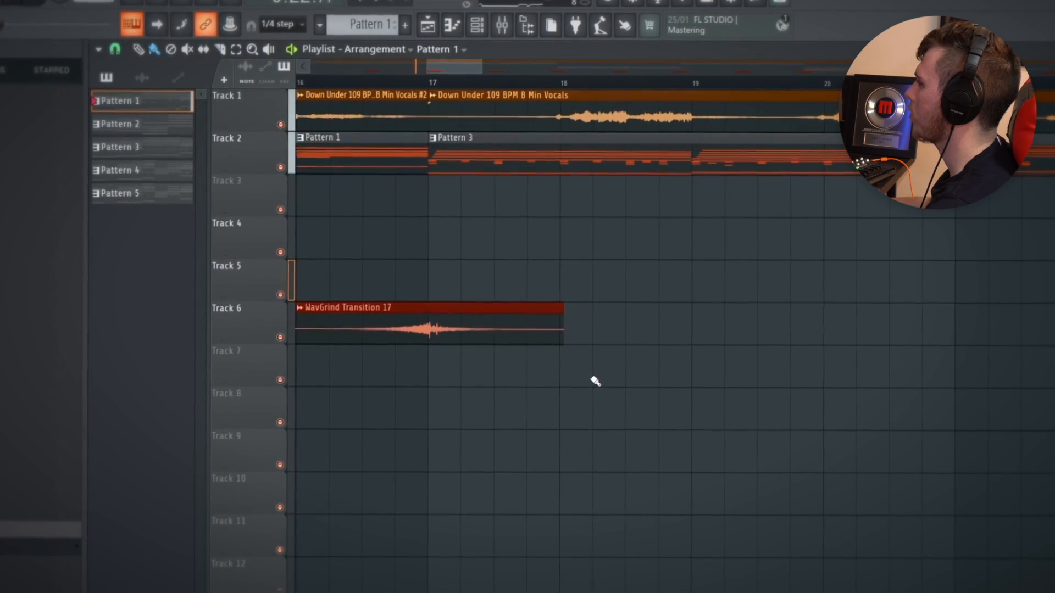
{"action": "scroll", "coordinate": [654, 440], "scroll_direction": "down", "scroll_amount": 2}
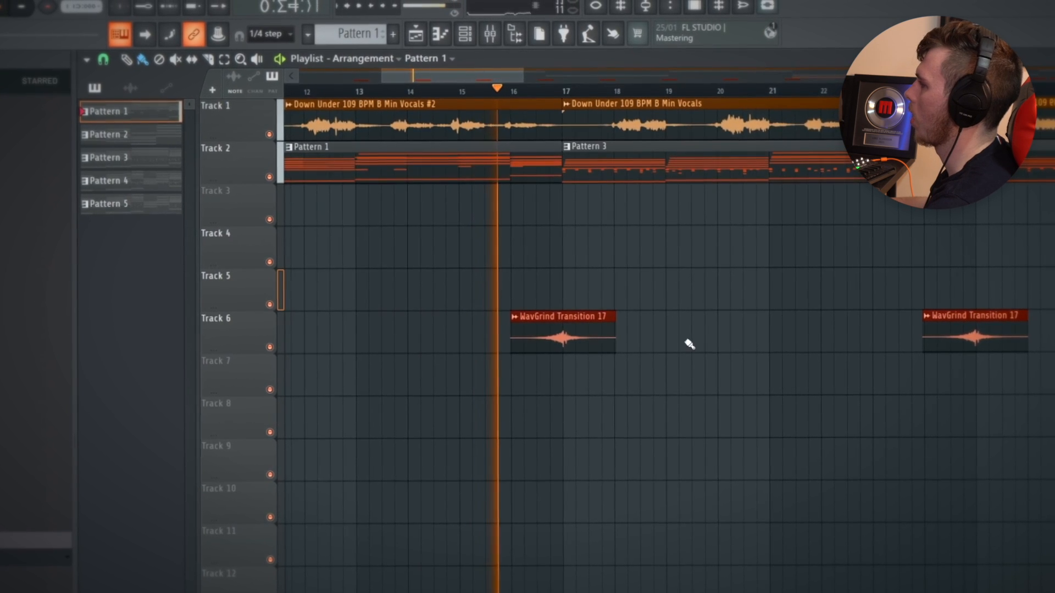
{"action": "left_click_drag", "start_coordinate": [690, 344], "coordinate": [623, 367]}
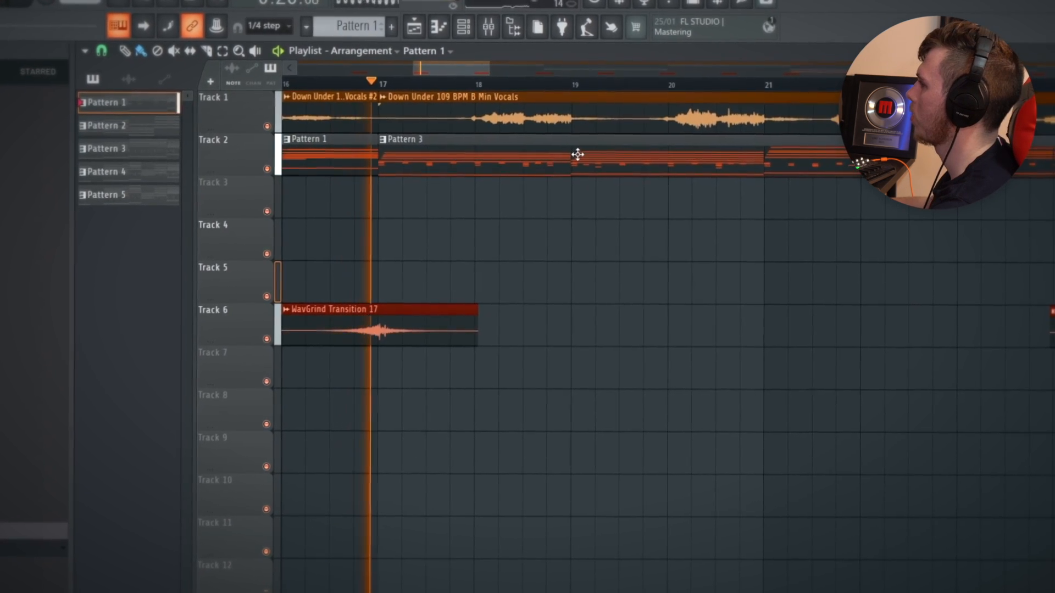
{"action": "double_click", "coordinate": [573, 157]}
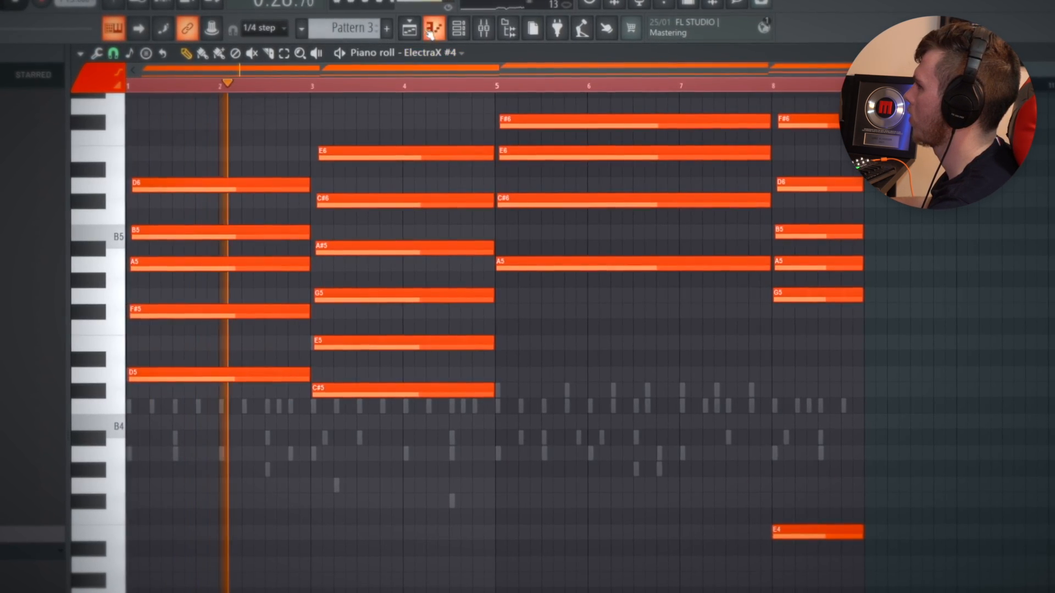
{"action": "left_click", "coordinate": [431, 32]}
Listen to the change from Pattern 3 to Pattern 4 at bar 33 in the playlist.
{"action": "scroll", "coordinate": [736, 261], "scroll_direction": "right", "scroll_amount": 5}
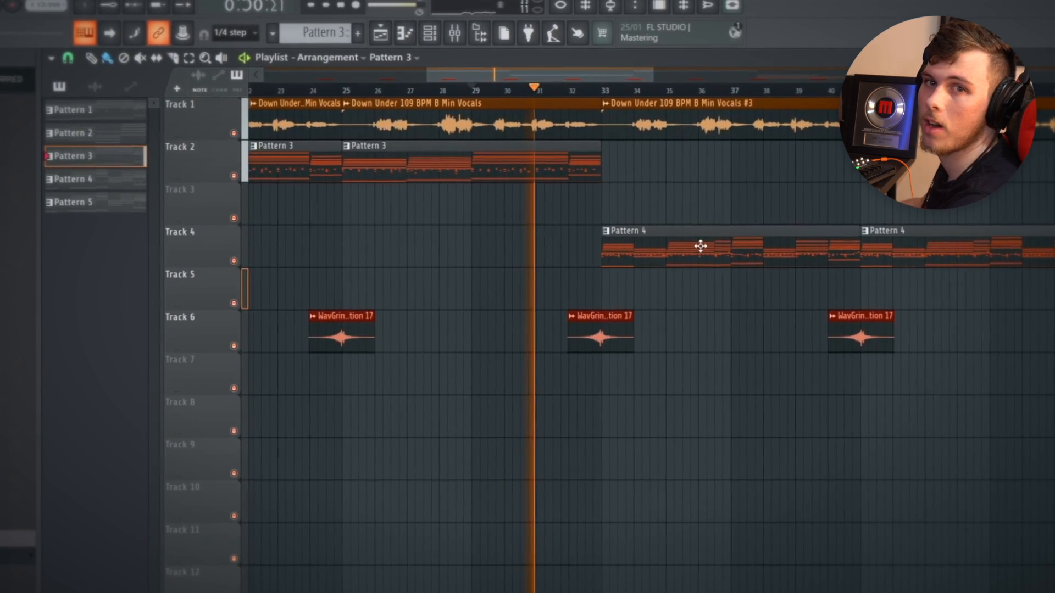
{"action": "scroll", "coordinate": [754, 331], "scroll_direction": "up", "scroll_amount": 2, "text": "ctrl"}
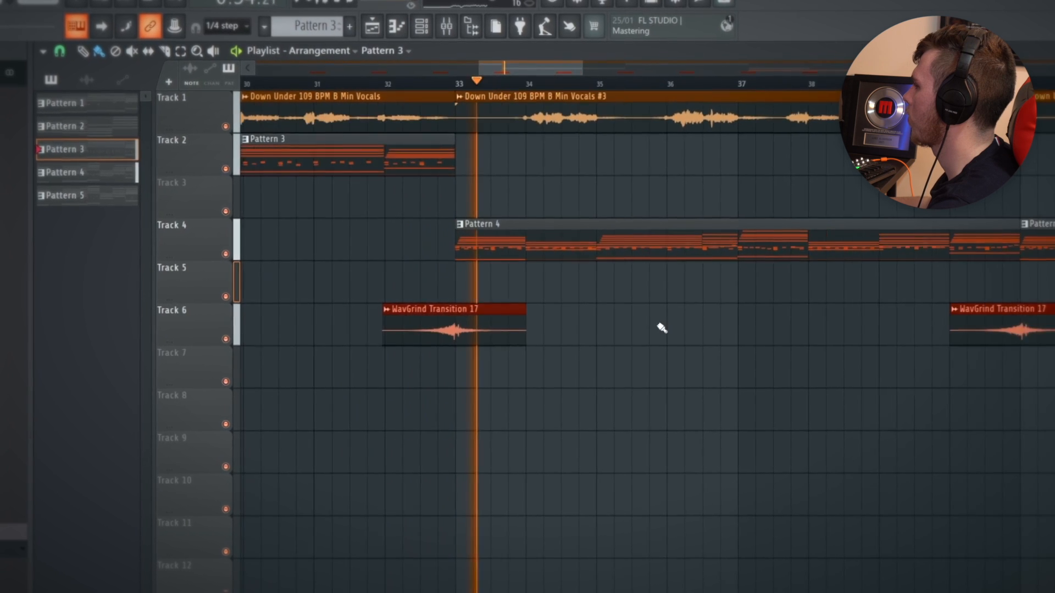
{"action": "scroll", "coordinate": [661, 328], "scroll_direction": "down", "scroll_amount": 1, "text": "ctrl"}
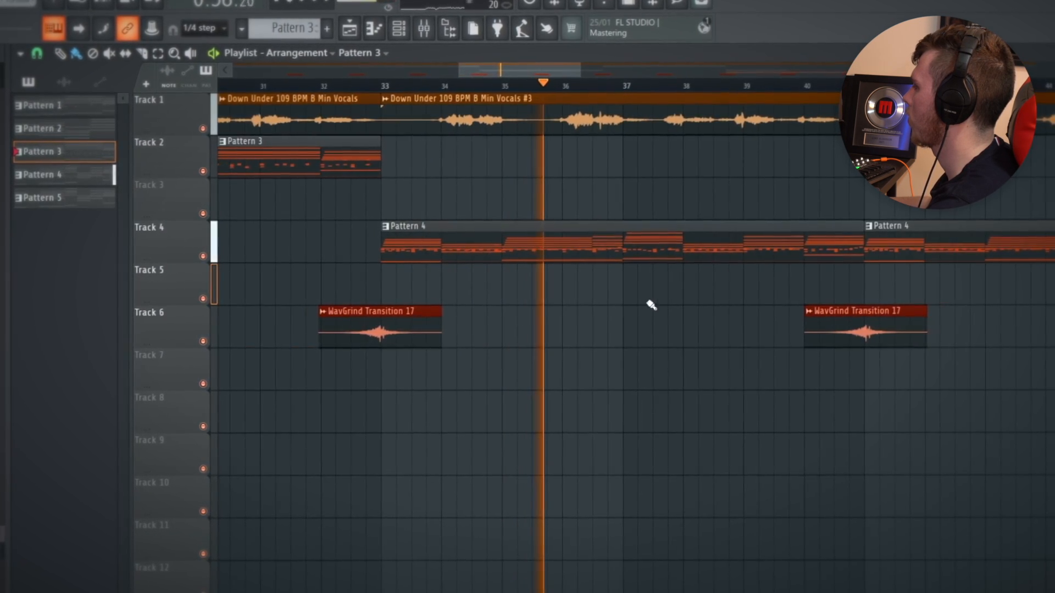
{"action": "left_click_drag", "start_coordinate": [924, 284], "coordinate": [818, 296]}
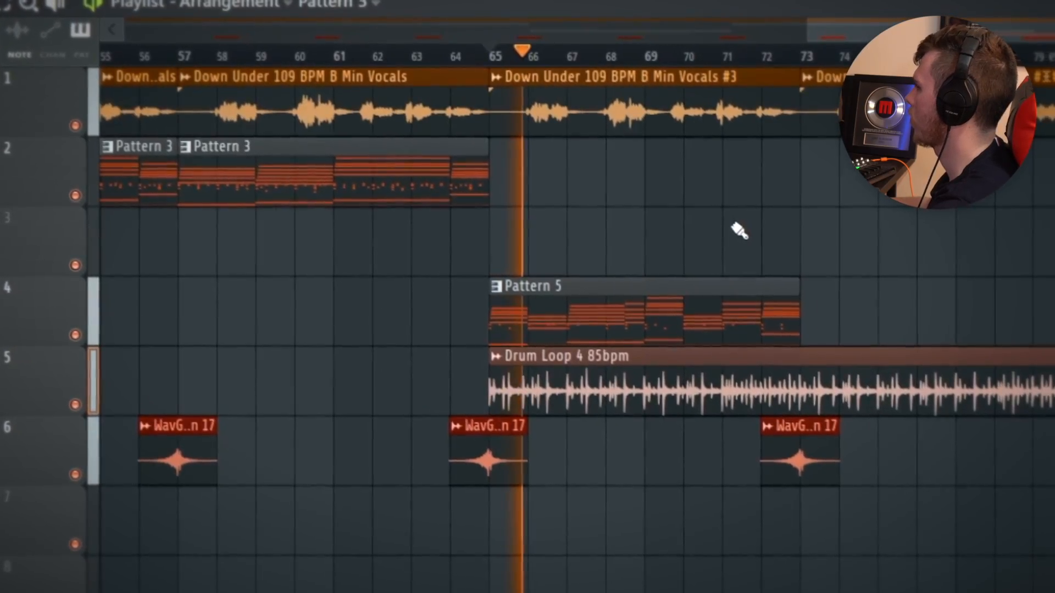
Duplicate the Pattern 5 clip on Track 4 so the copy starts at bar 73.
{"action": "left_click", "coordinate": [772, 289], "text": "ctrl"}
{"action": "key", "text": "ctrl+b"}
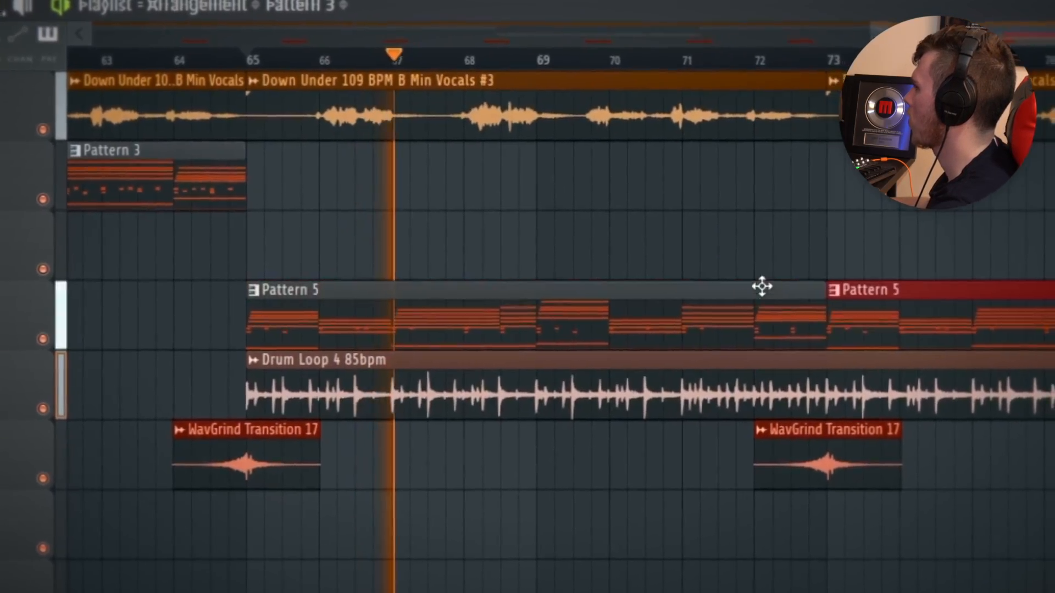
{"action": "left_click", "coordinate": [766, 248], "text": "ctrl"}
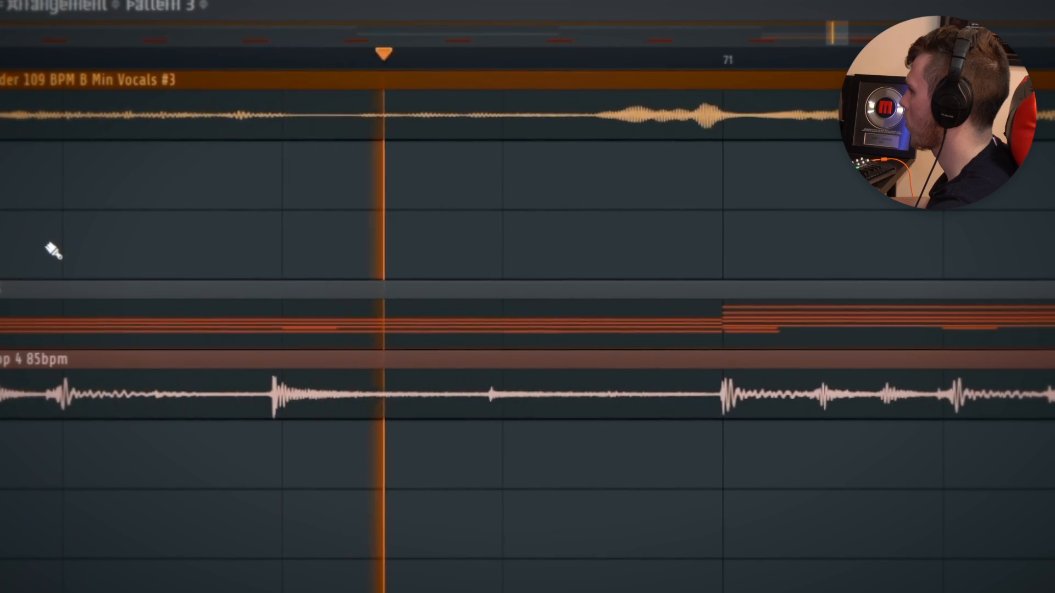
Look over the full playlist arrangement and move the playback position to bar 25.
{"action": "left_click_drag", "start_coordinate": [156, 246], "coordinate": [386, 244]}
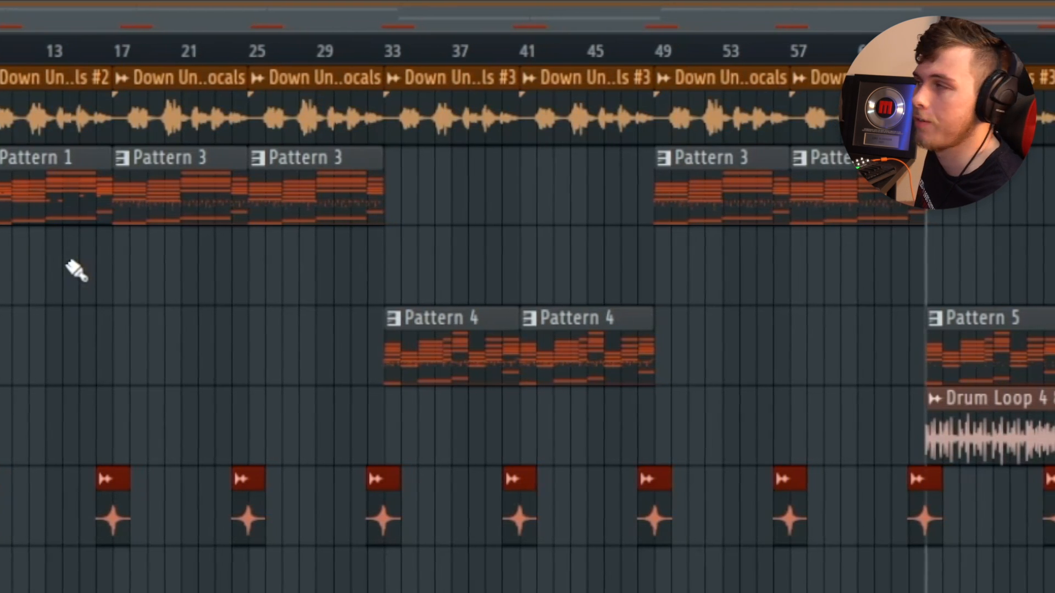
{"action": "left_click", "coordinate": [253, 51]}
{"action": "left_click_drag", "start_coordinate": [112, 329], "coordinate": [0, 335]}
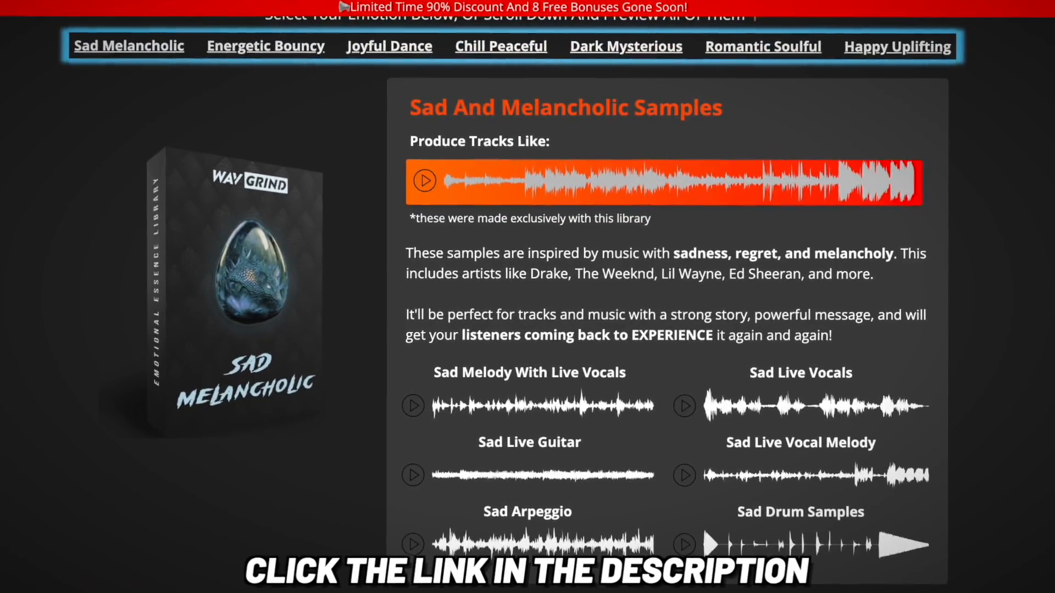
Browse the Emotional Essence Library web page, from the Sad and Melancholic samples through to the Happy and Uplifting samples.
{"action": "scroll", "coordinate": [528, 329], "scroll_direction": "down", "scroll_amount": 3}
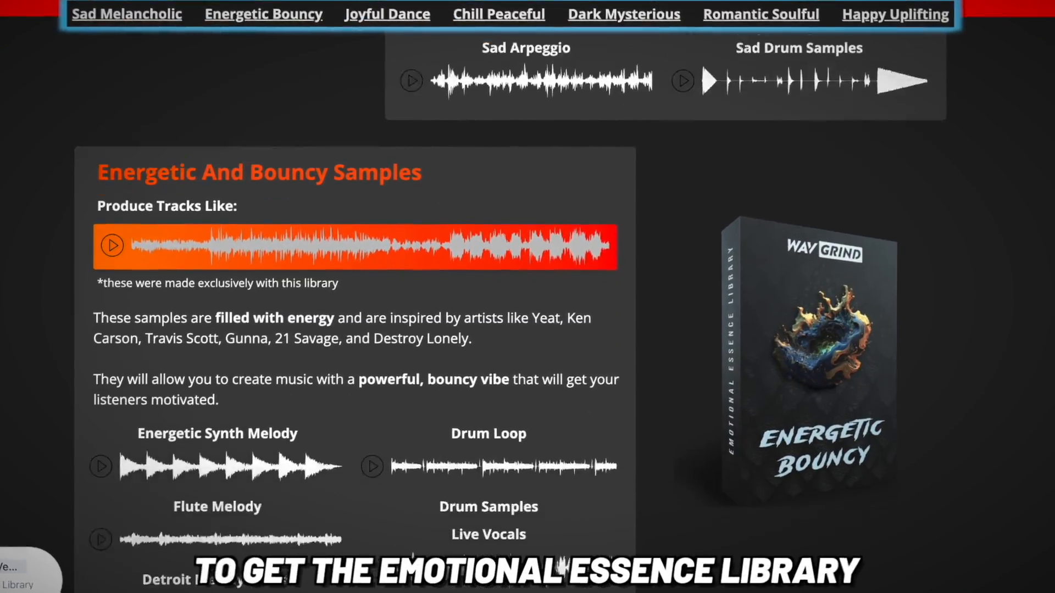
{"action": "scroll", "coordinate": [527, 330], "scroll_direction": "down", "scroll_amount": 10}
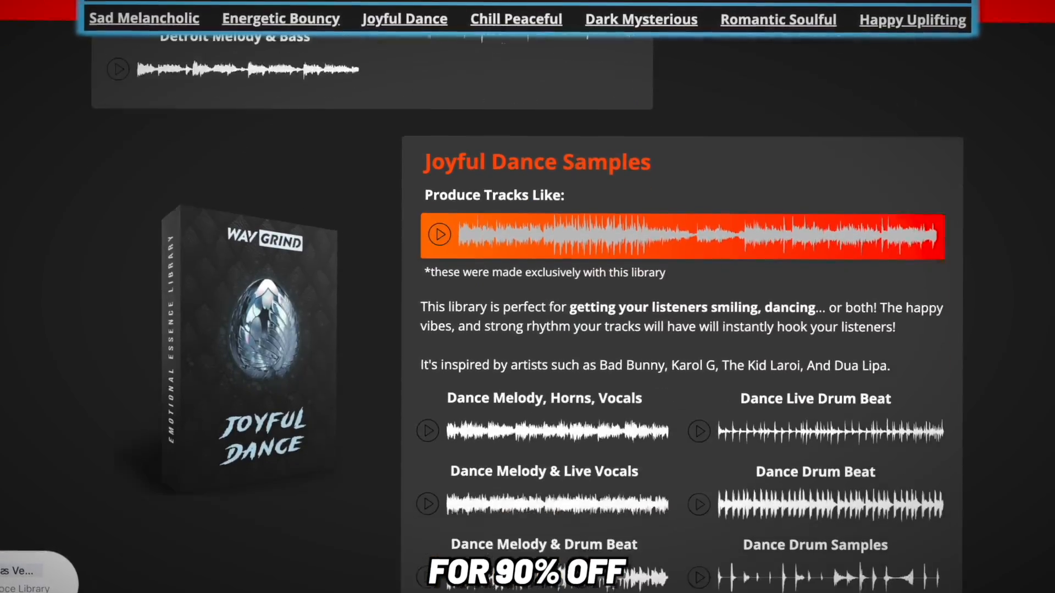
{"action": "scroll", "coordinate": [527, 329], "scroll_direction": "down", "scroll_amount": 8}
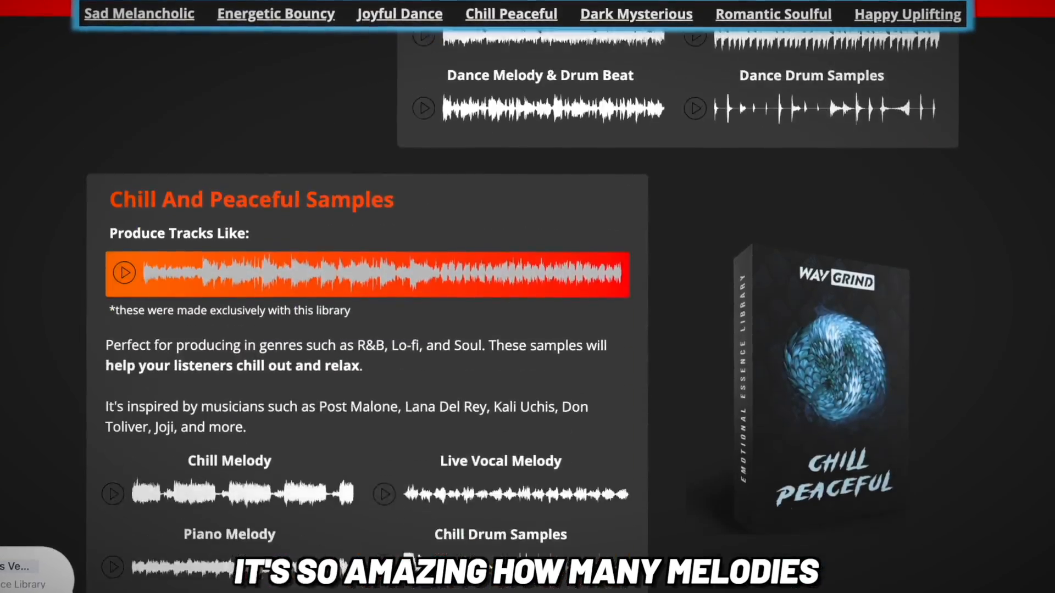
{"action": "scroll", "coordinate": [527, 330], "scroll_direction": "down", "scroll_amount": 10}
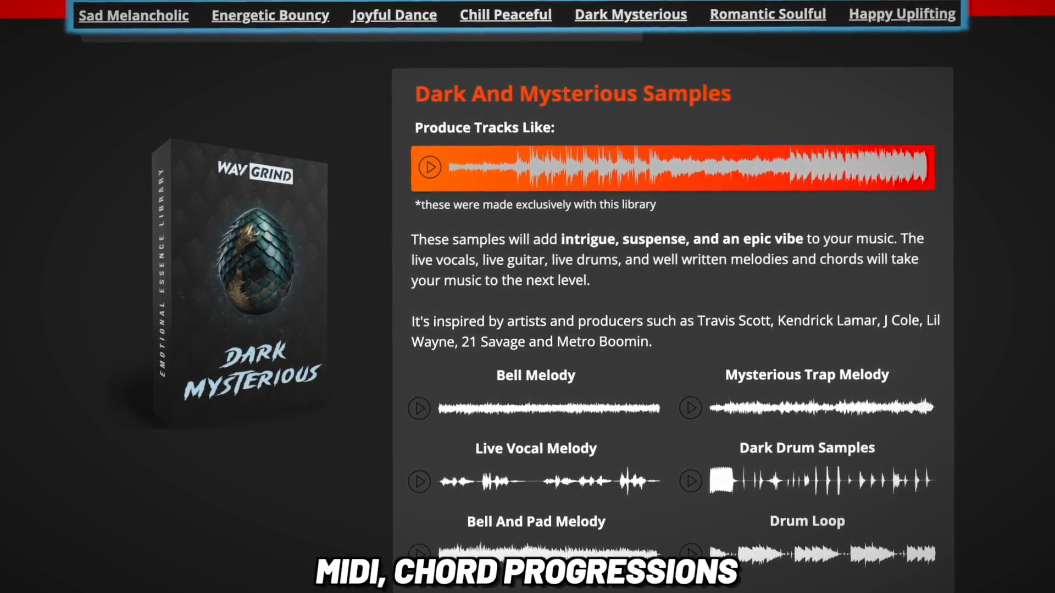
{"action": "scroll", "coordinate": [527, 330], "scroll_direction": "down", "scroll_amount": 10}
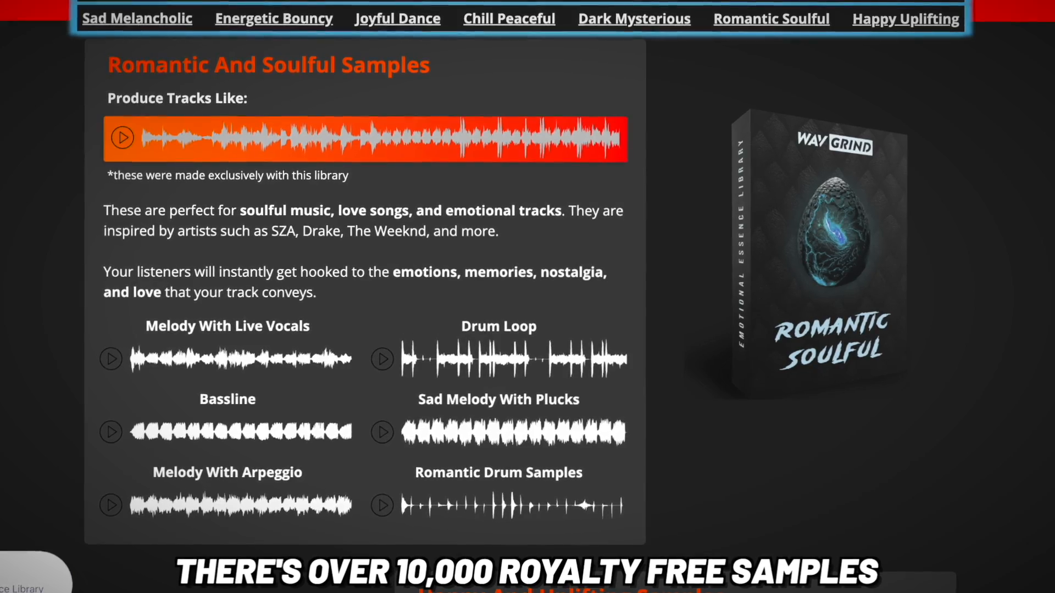
{"action": "scroll", "coordinate": [527, 330], "scroll_direction": "down", "scroll_amount": 10}
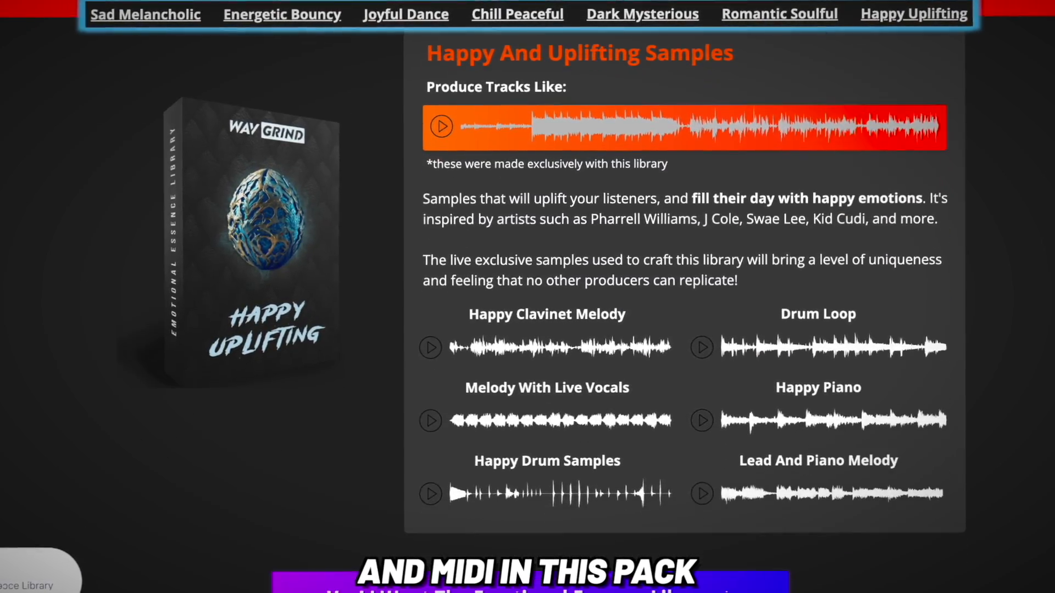